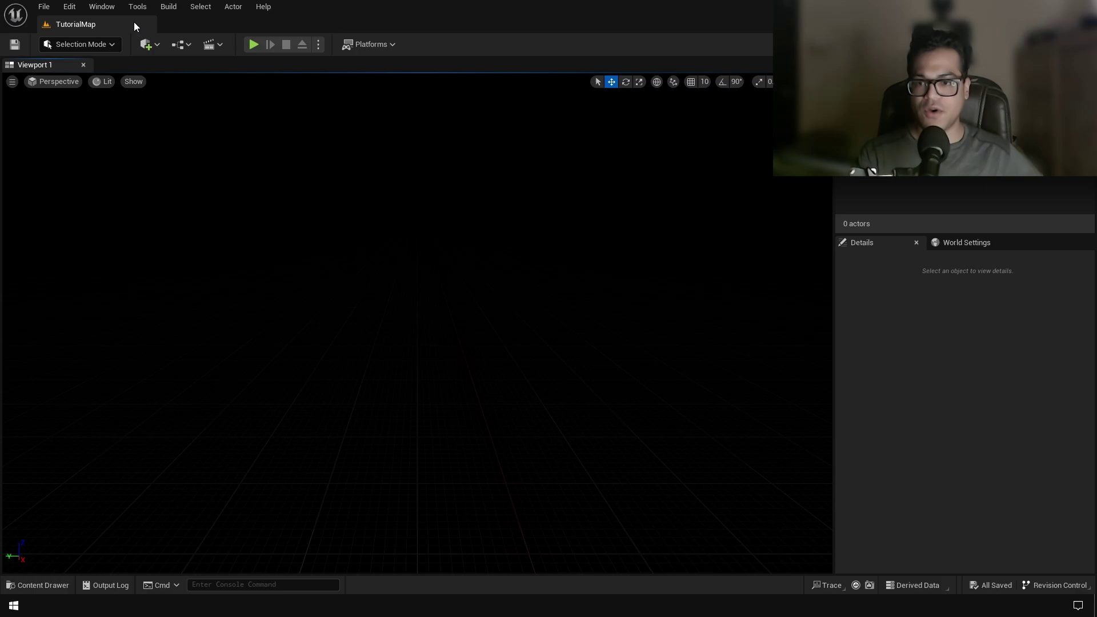
# - Use the Env. Light Mixer to add a sky light, directional sun, sky atmosphere and exponential height fog
pyautogui.click(102, 6)
pyautogui.click(146, 136)
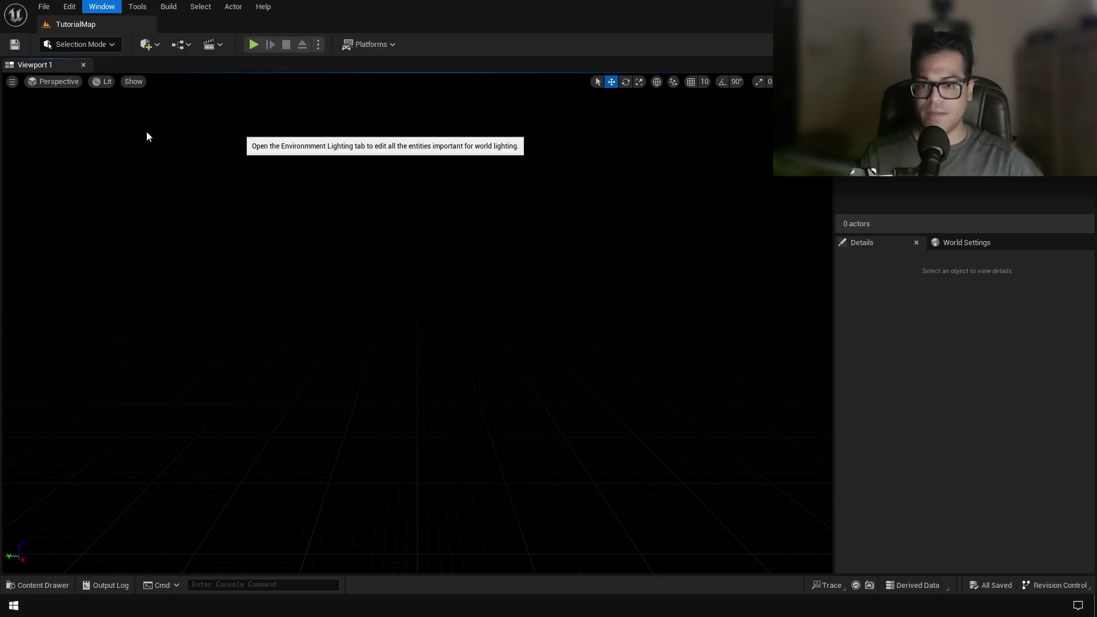
pyautogui.click(323, 228)
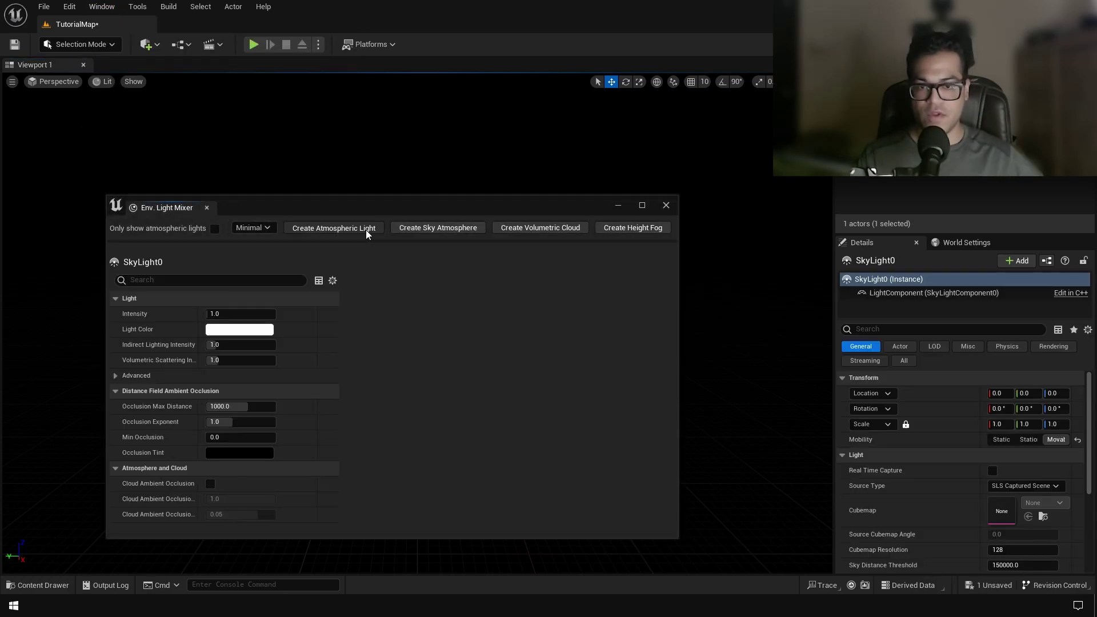
pyautogui.click(366, 231)
pyautogui.click(363, 229)
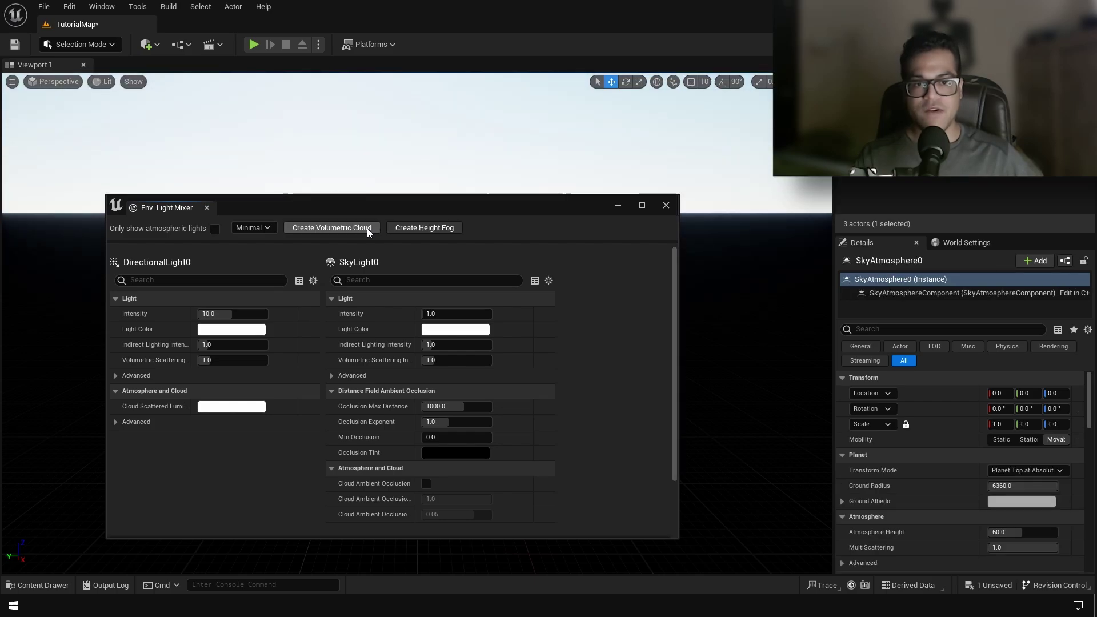
pyautogui.click(436, 228)
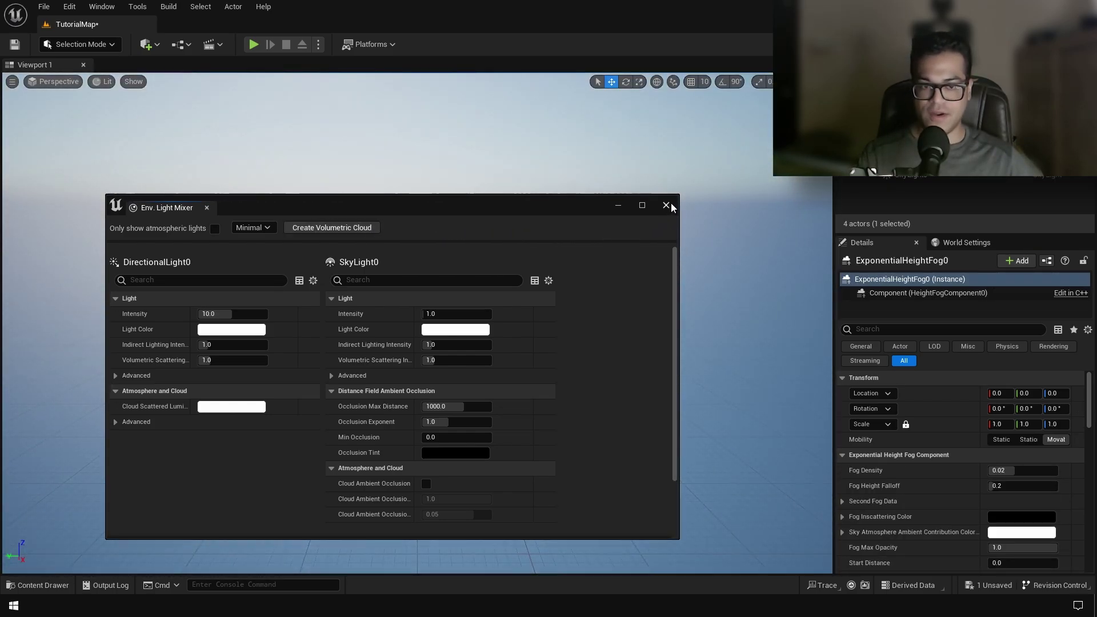
pyautogui.click(667, 206)
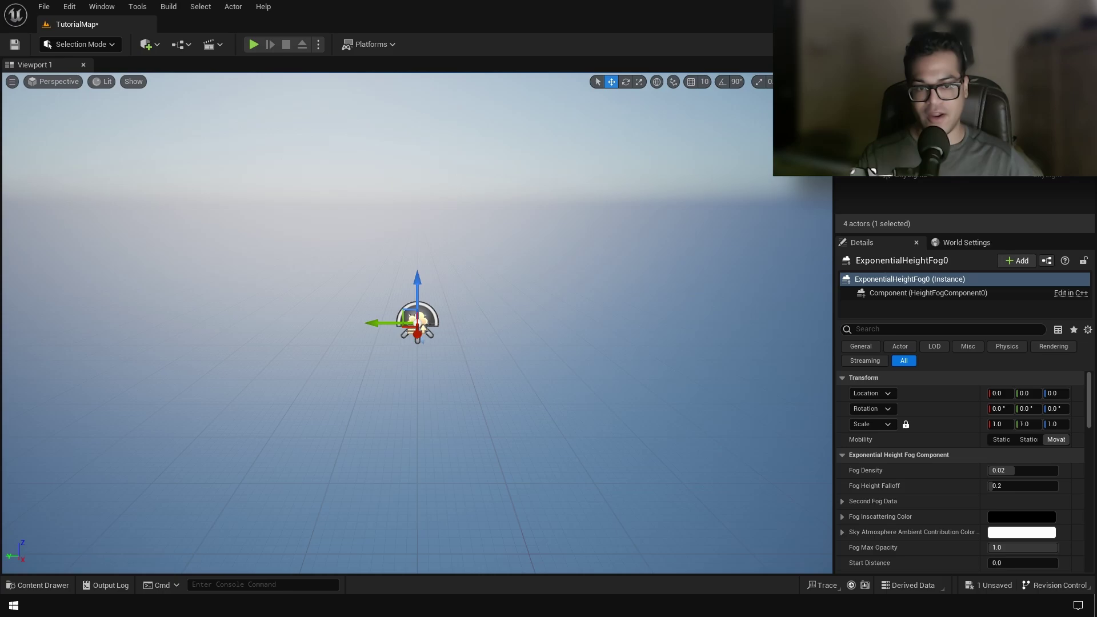
pyautogui.click(424, 327)
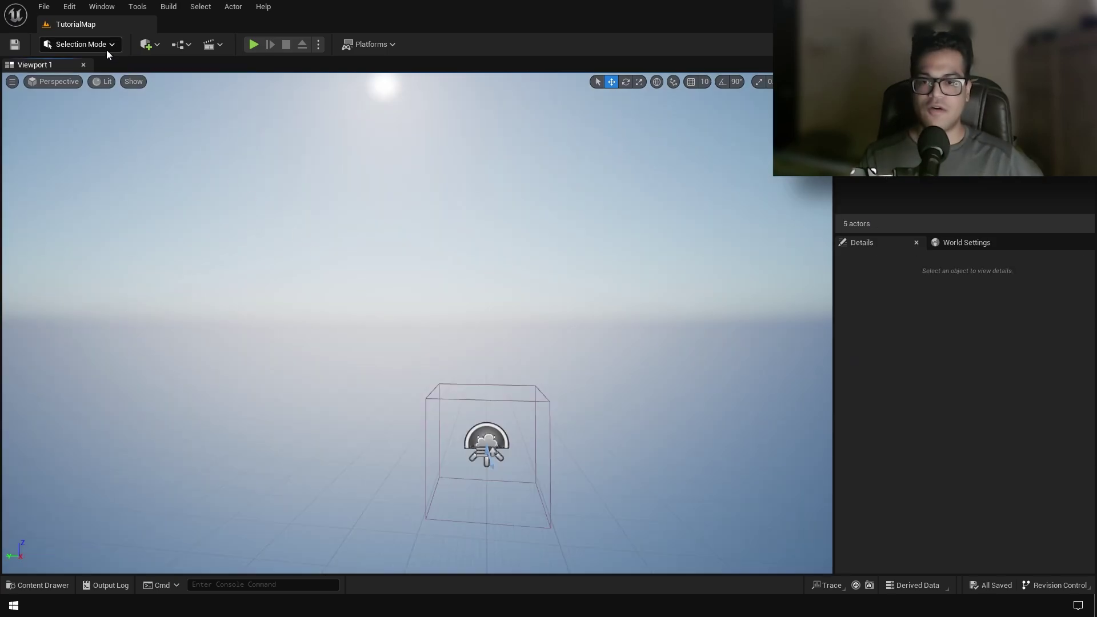
# - Create a landscape with default settings as the ground
pyautogui.click(106, 46)
pyautogui.click(112, 70)
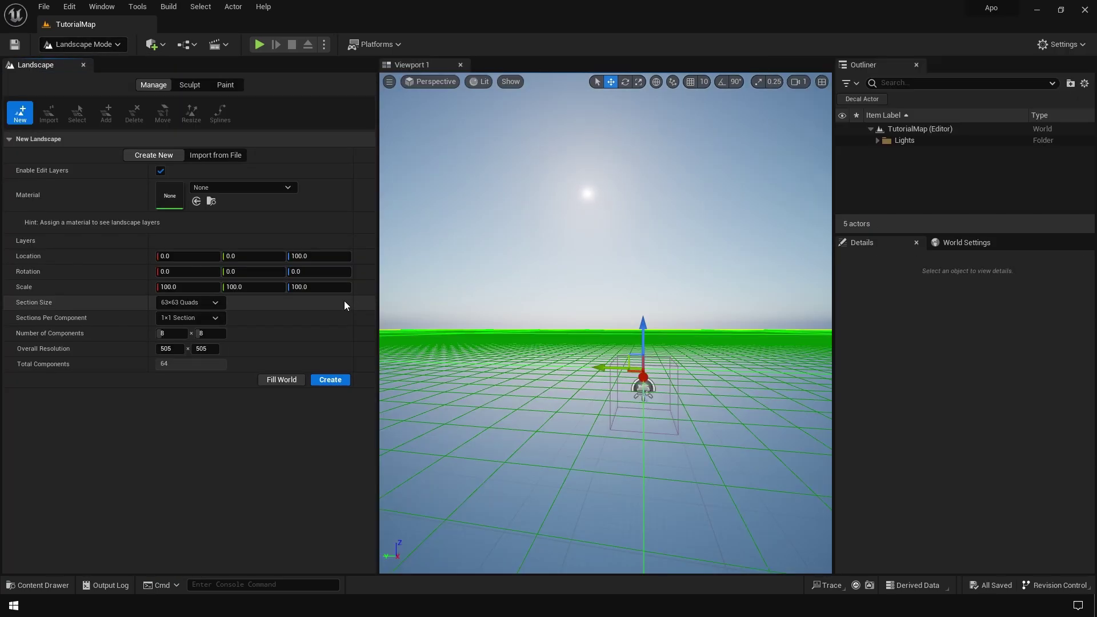
pyautogui.click(337, 381)
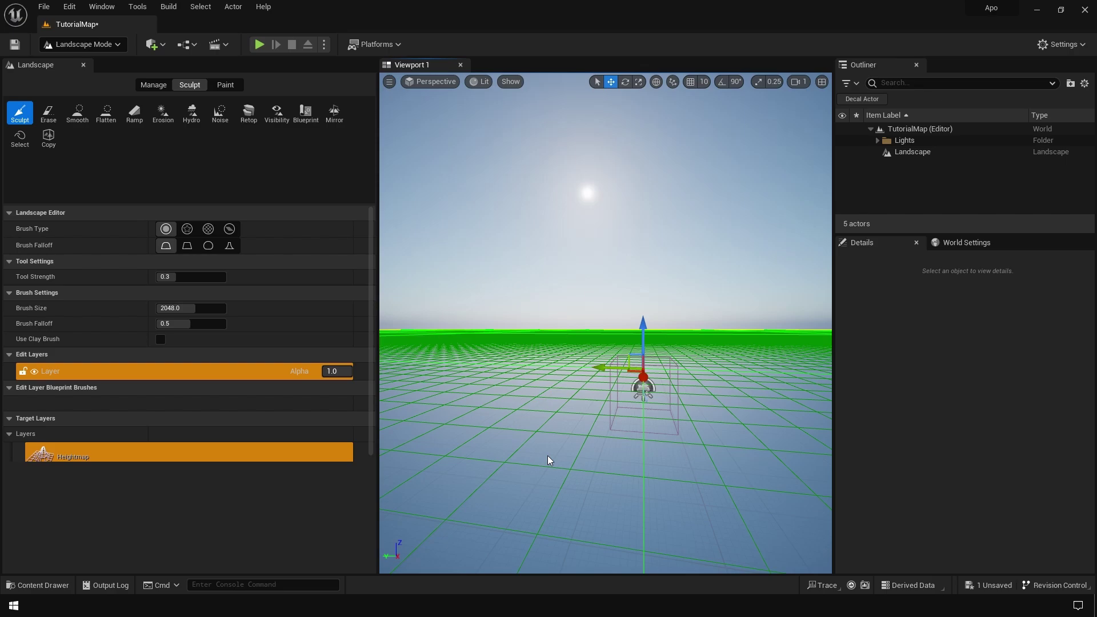
# - Return to Selection Mode and frame the Quinn mannequin on the landscape
pyautogui.click(83, 44)
pyautogui.click(85, 58)
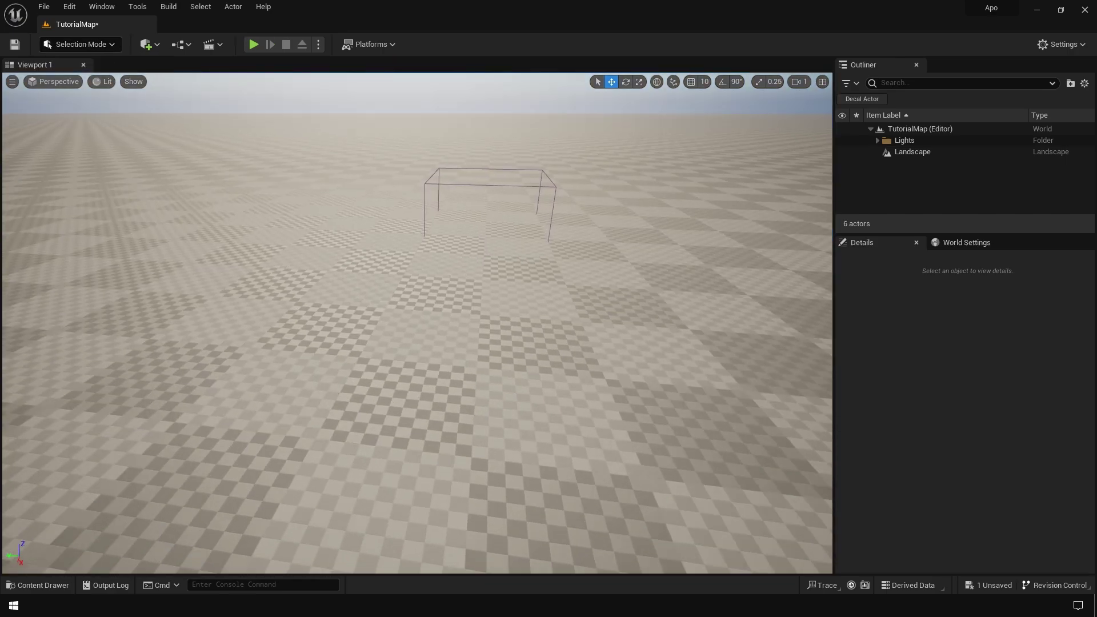
pyautogui.moveTo(417, 323); pyautogui.dragTo(434, 286, button='right')
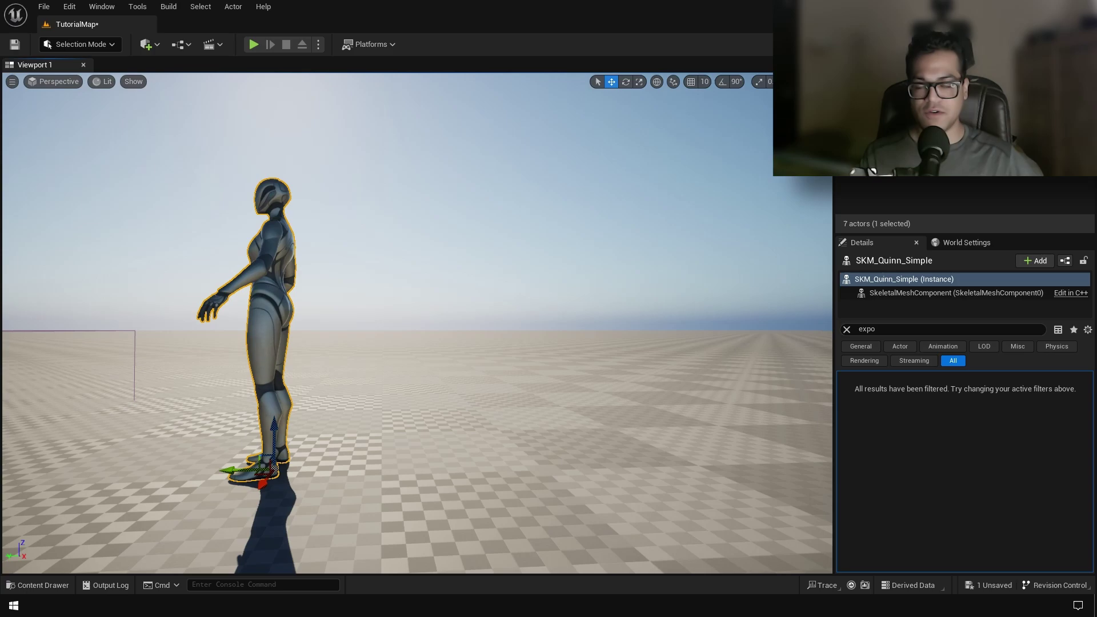
pyautogui.moveTo(400, 308); pyautogui.dragTo(307, 277, button='right')
pyautogui.click(306, 276)
# - Add a cube and set it on the ground beside the mannequin as a pillar
pyautogui.click(151, 51)
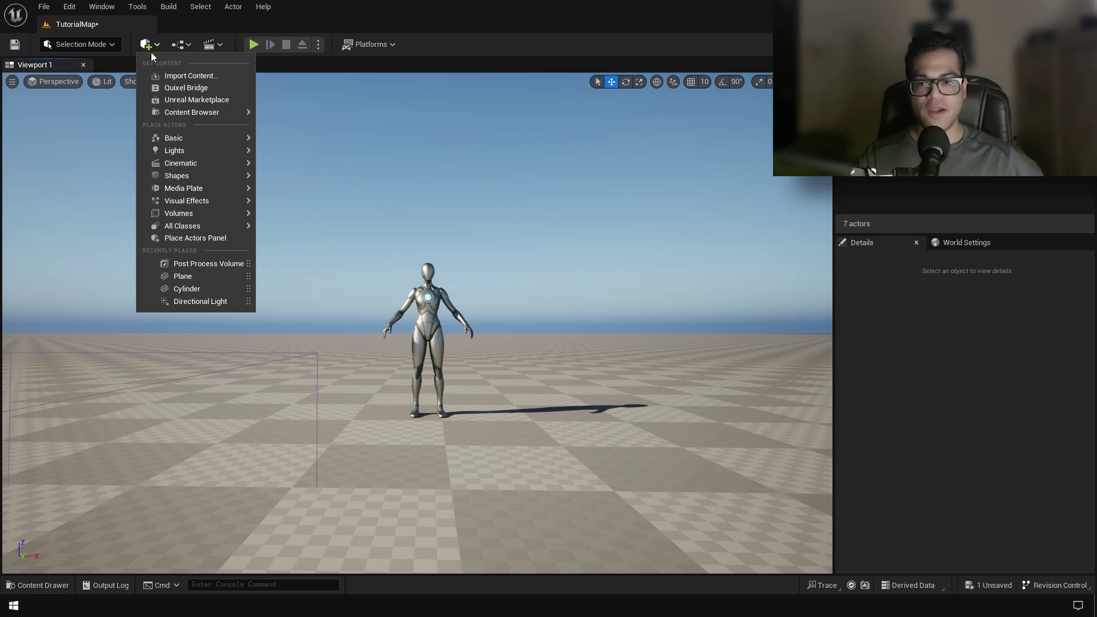
pyautogui.moveTo(254, 178)
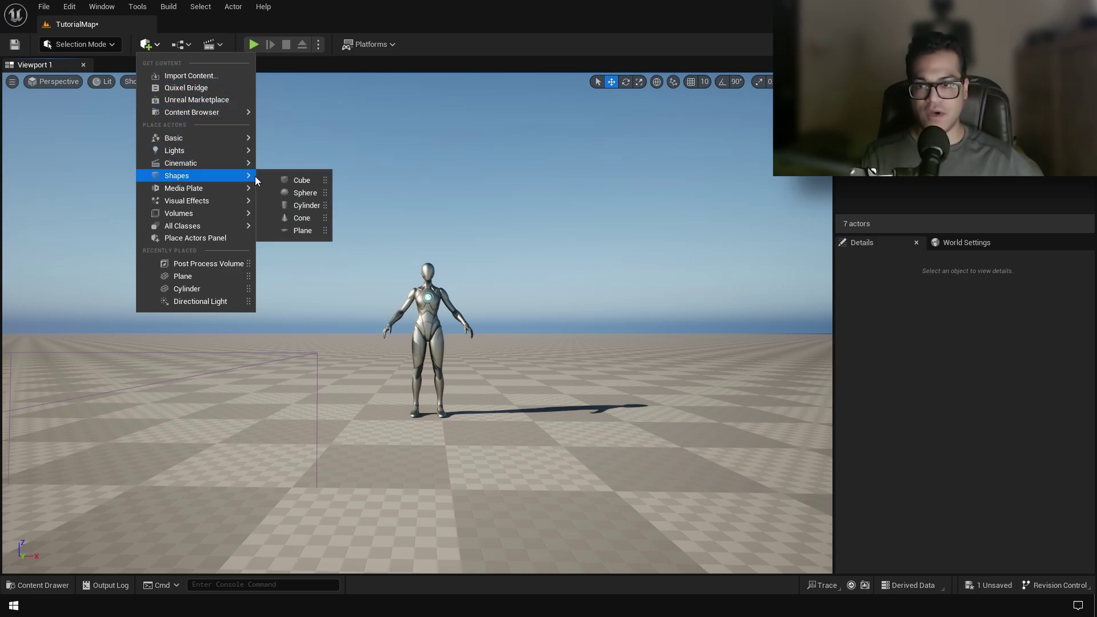
pyautogui.click(302, 180)
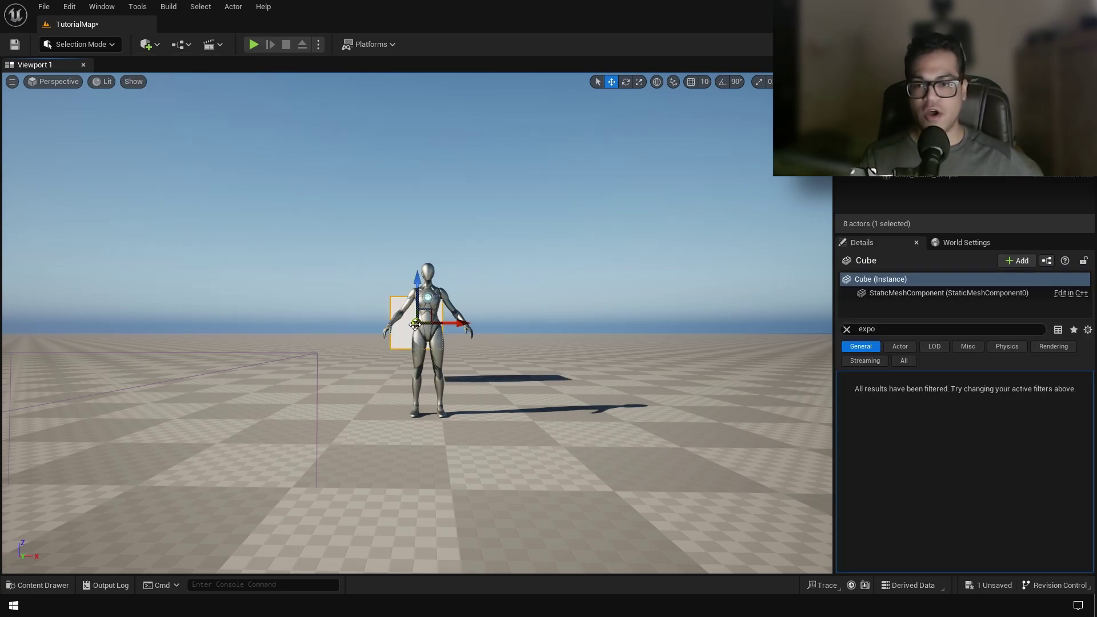
pyautogui.moveTo(415, 324); pyautogui.dragTo(354, 406, button='right')
pyautogui.moveTo(496, 180); pyautogui.dragTo(300, 230)
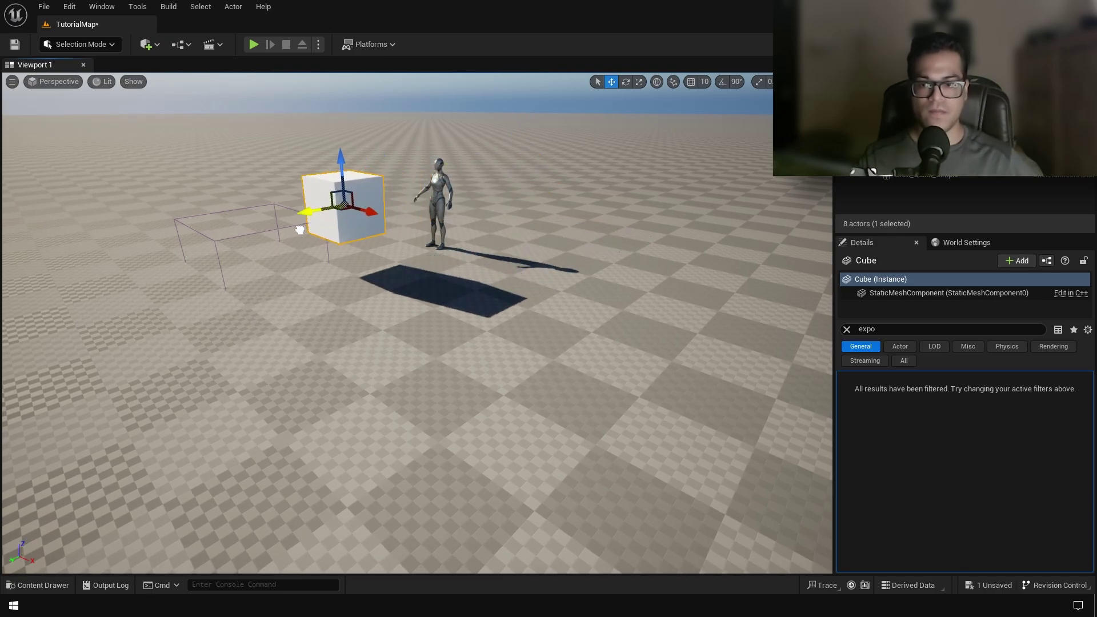
pyautogui.moveTo(300, 230); pyautogui.dragTo(226, 213, button='right')
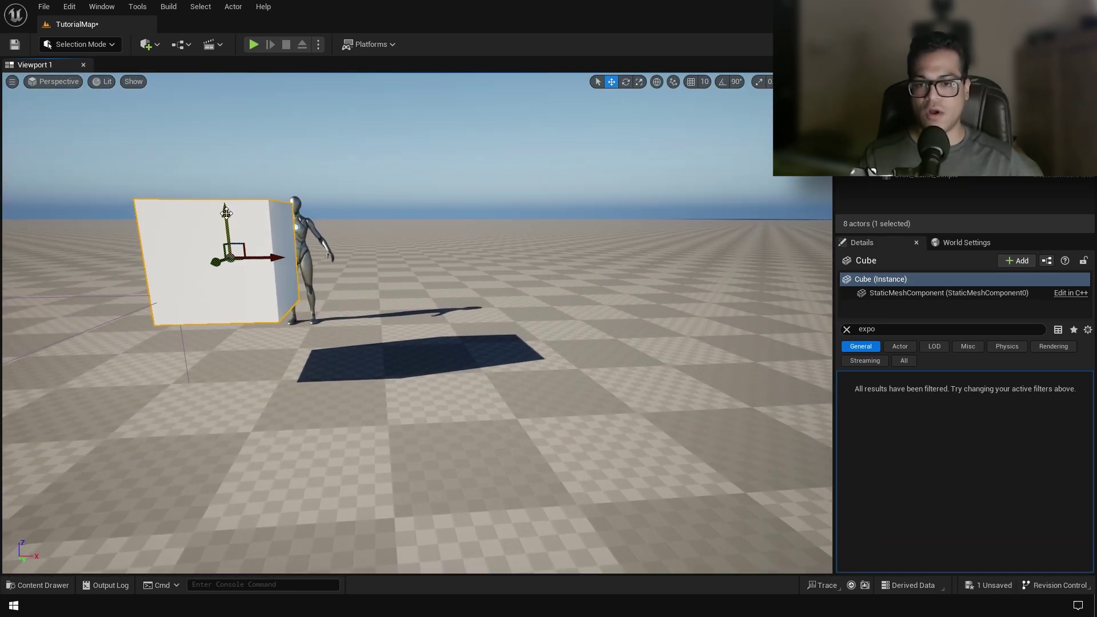
pyautogui.moveTo(226, 213); pyautogui.dragTo(235, 240)
pyautogui.press('r')
pyautogui.press('w')
pyautogui.moveTo(274, 336); pyautogui.dragTo(122, 229)
pyautogui.moveTo(123, 228); pyautogui.dragTo(123, 246, button='right')
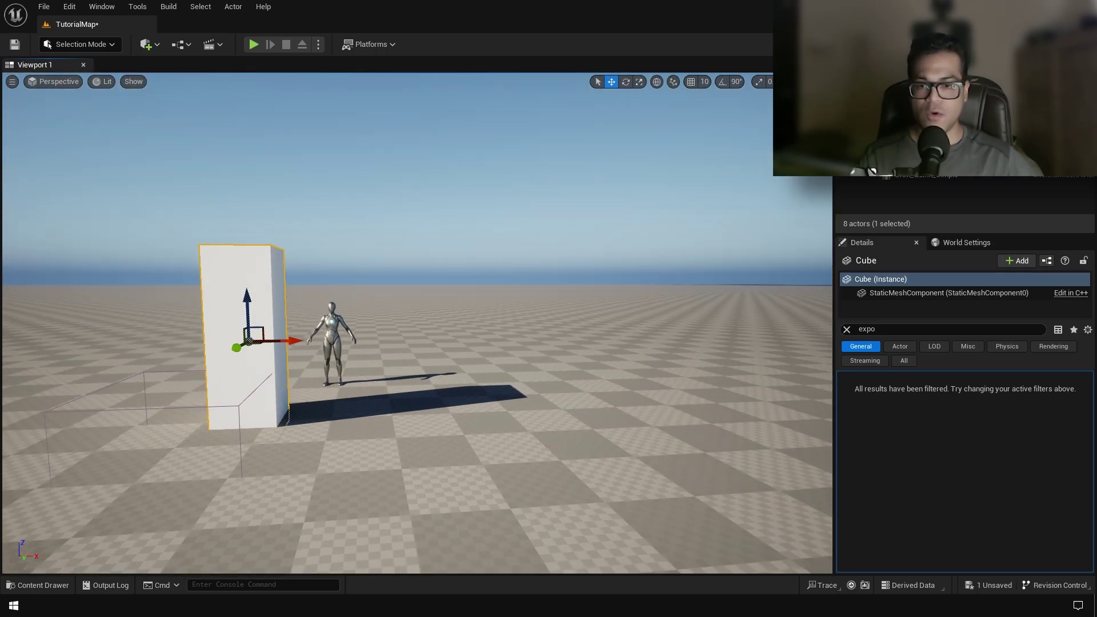
pyautogui.moveTo(227, 325); pyautogui.dragTo(228, 334, button='right')
# - Duplicate the cube into flat slabs on either side of the mannequin
pyautogui.keyDown('alt'); pyautogui.moveTo(274, 369); pyautogui.dragTo(457, 342); pyautogui.keyUp('alt')
pyautogui.press('e')
pyautogui.press('w')
pyautogui.moveTo(449, 400); pyautogui.dragTo(448, 394, button='right')
pyautogui.moveTo(448, 354); pyautogui.dragTo(471, 359)
pyautogui.moveTo(471, 359); pyautogui.dragTo(471, 358, button='right')
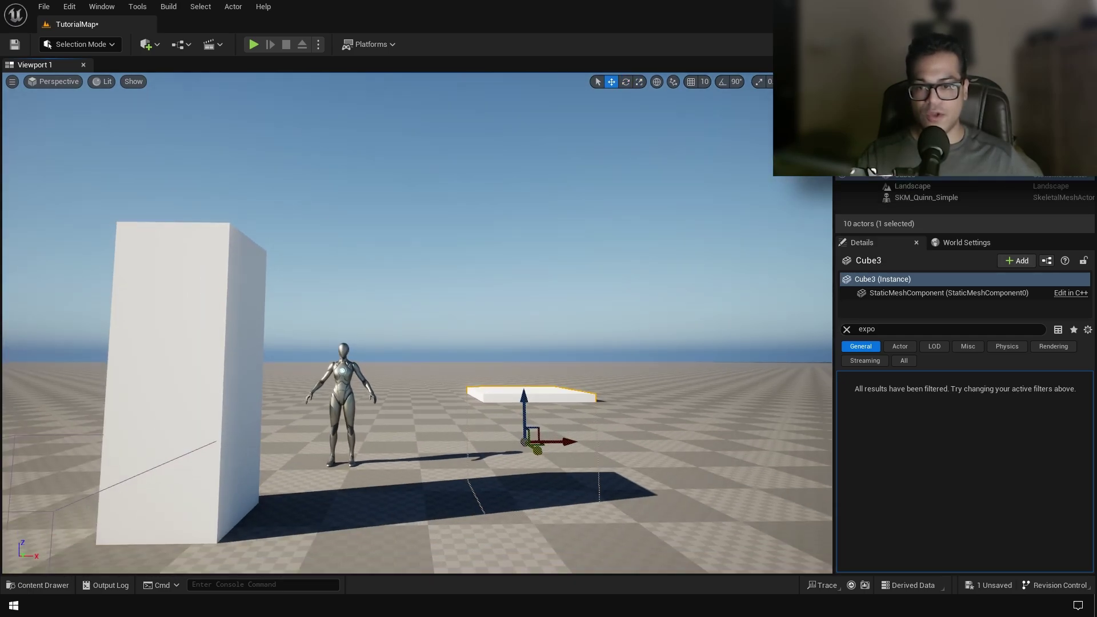
pyautogui.keyDown('ctrl'); pyautogui.click(320, 385); pyautogui.keyUp('ctrl')
pyautogui.moveTo(343, 424); pyautogui.dragTo(368, 422)
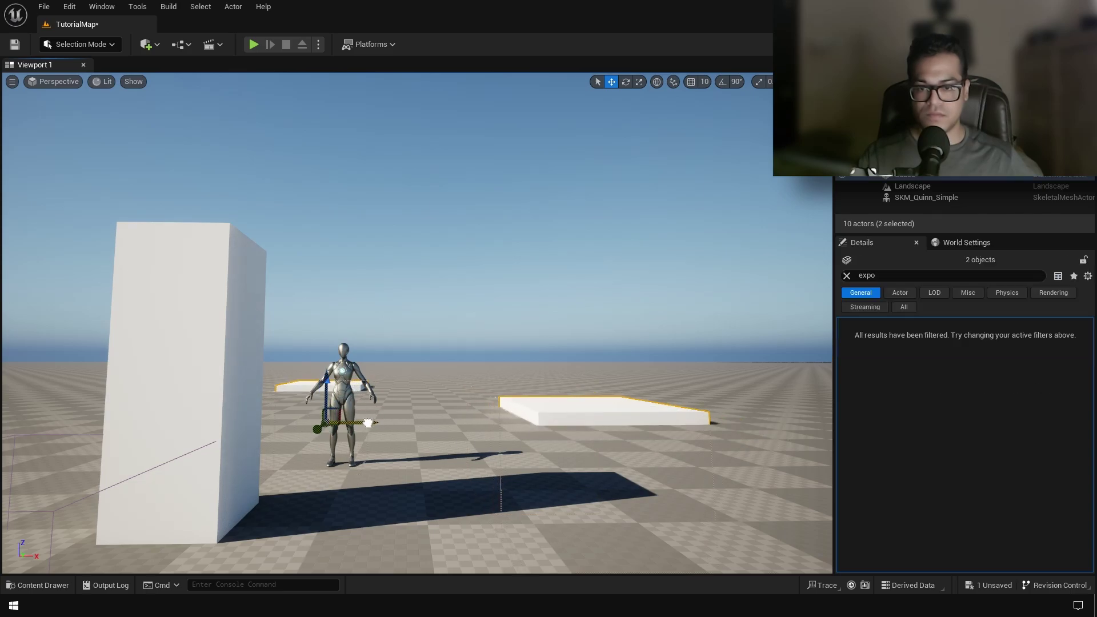
pyautogui.click(600, 414)
pyautogui.keyDown('alt'); pyautogui.moveTo(606, 422); pyautogui.dragTo(788, 442); pyautogui.keyUp('alt')
pyautogui.moveTo(789, 443); pyautogui.dragTo(600, 406, button='right')
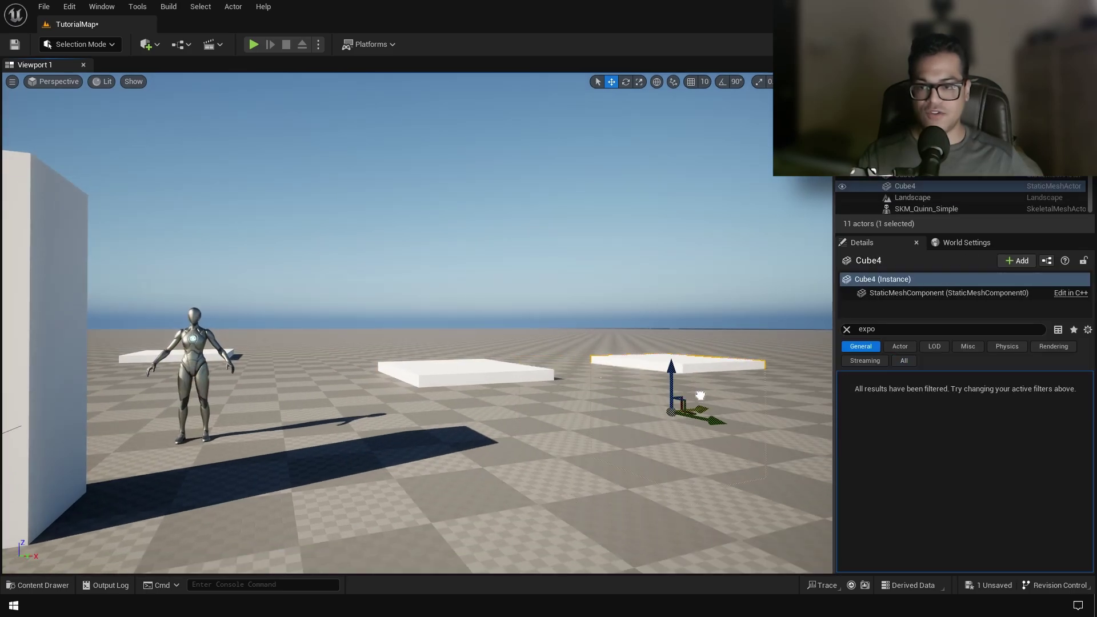
# - Stretch a slab into a tall, long wall and duplicate it to the opposite side
pyautogui.press('r')
pyautogui.moveTo(673, 370); pyautogui.dragTo(661, 303)
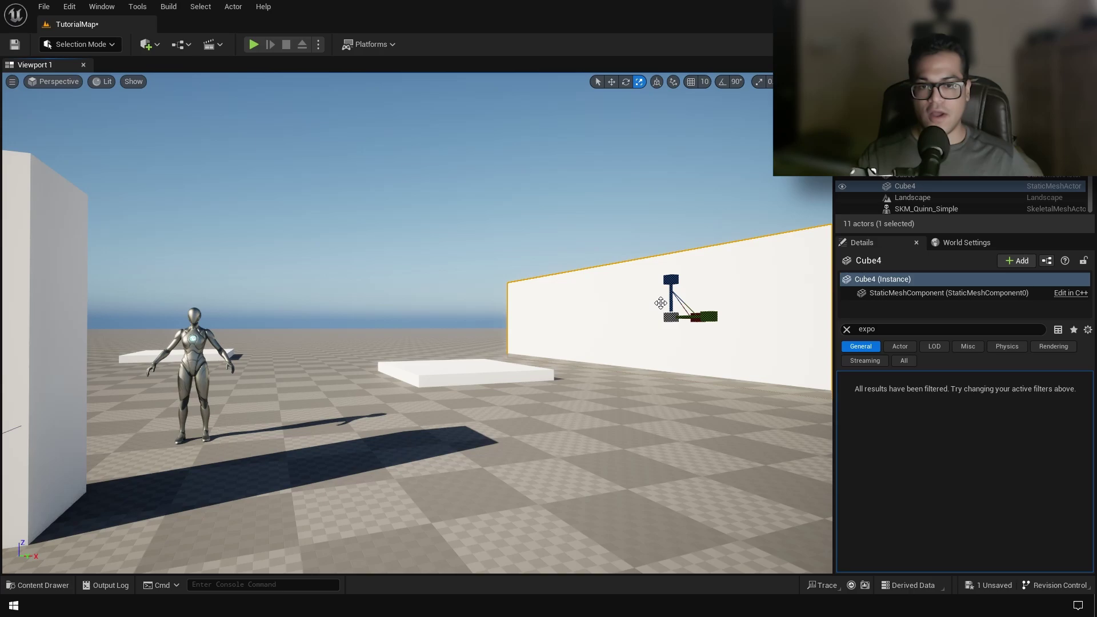
pyautogui.moveTo(661, 303); pyautogui.dragTo(516, 188, button='right')
pyautogui.moveTo(516, 188); pyautogui.dragTo(516, 181)
pyautogui.press('w')
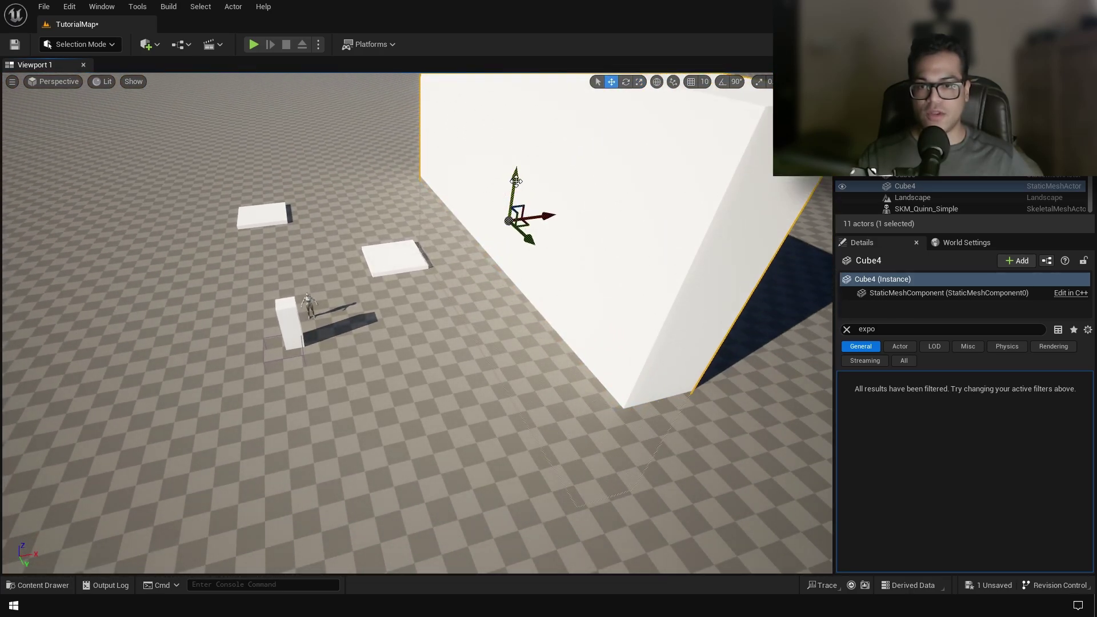
pyautogui.moveTo(515, 181); pyautogui.dragTo(628, 368, button='right')
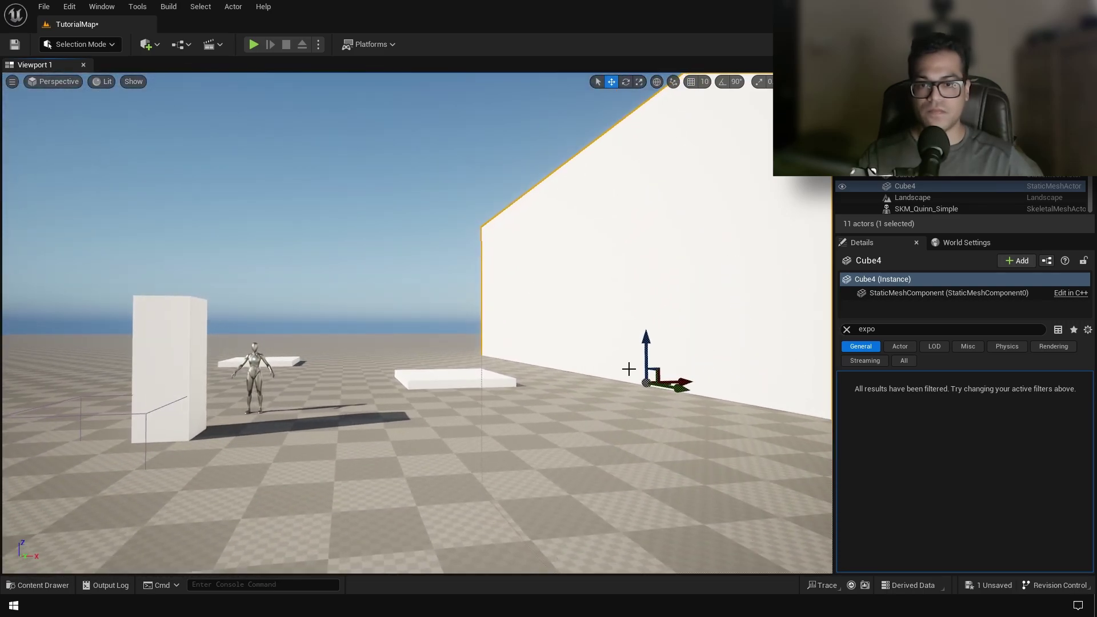
pyautogui.moveTo(629, 369); pyautogui.dragTo(51, 372)
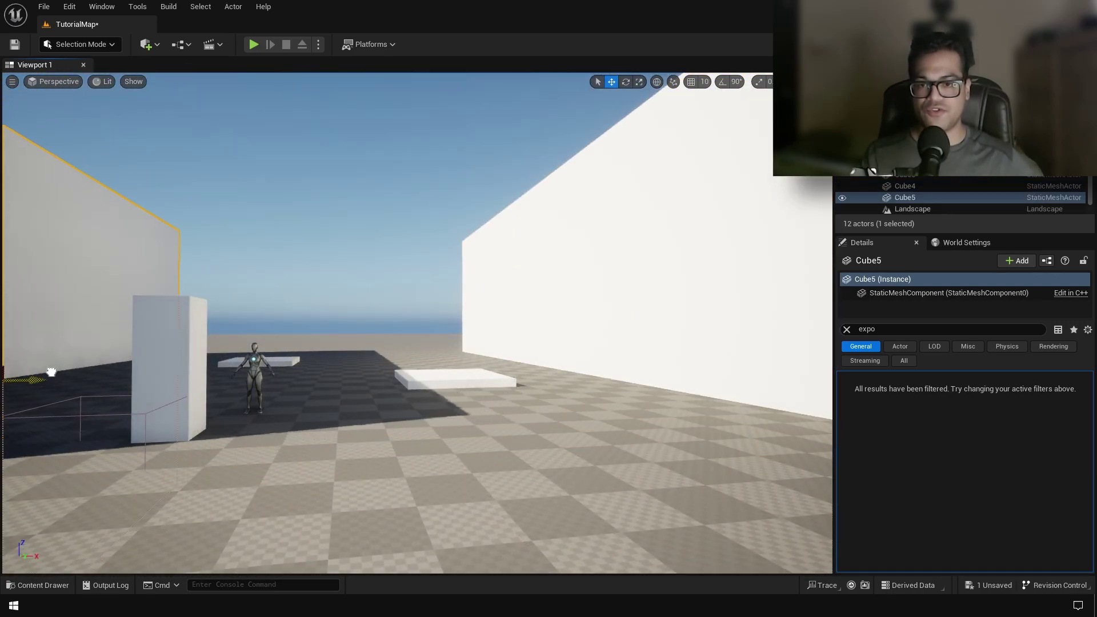
pyautogui.moveTo(284, 377); pyautogui.dragTo(240, 378, button='right')
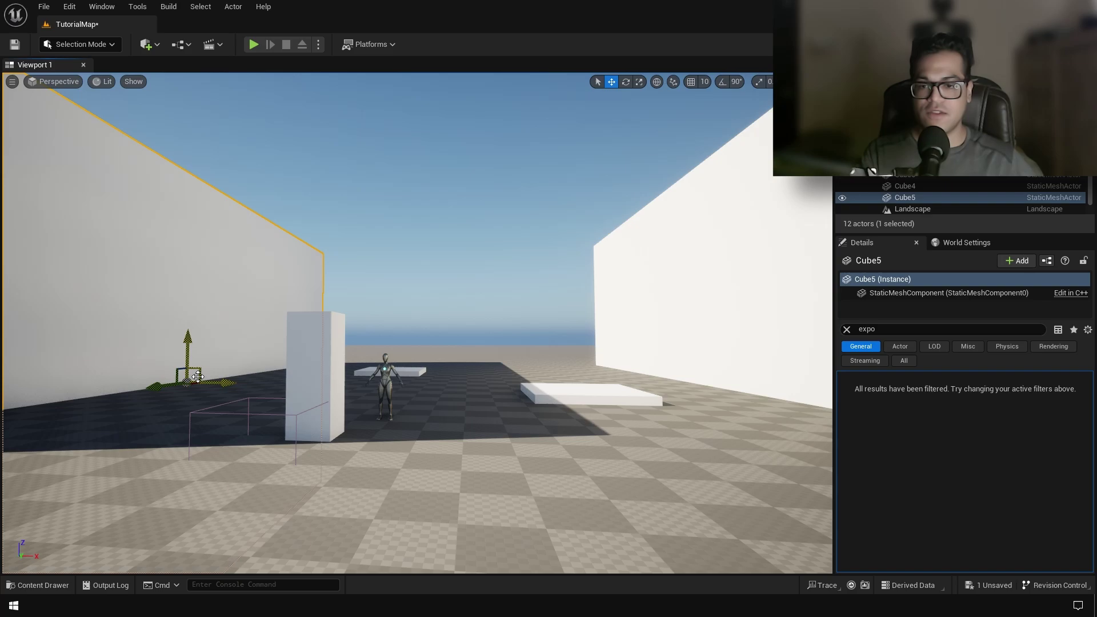
pyautogui.moveTo(340, 370)
pyautogui.mouseDown(button='right')
pyautogui.moveTo(320, 371)
pyautogui.moveTo(340, 370)
pyautogui.mouseUp(button='right')
pyautogui.press('Escape')
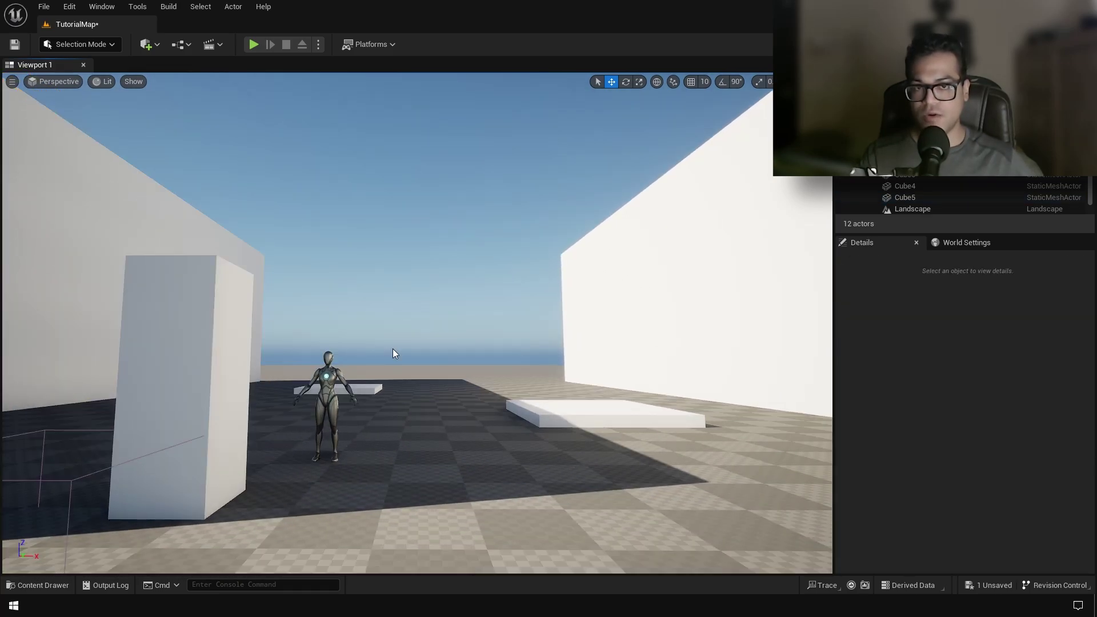
pyautogui.click(41, 585)
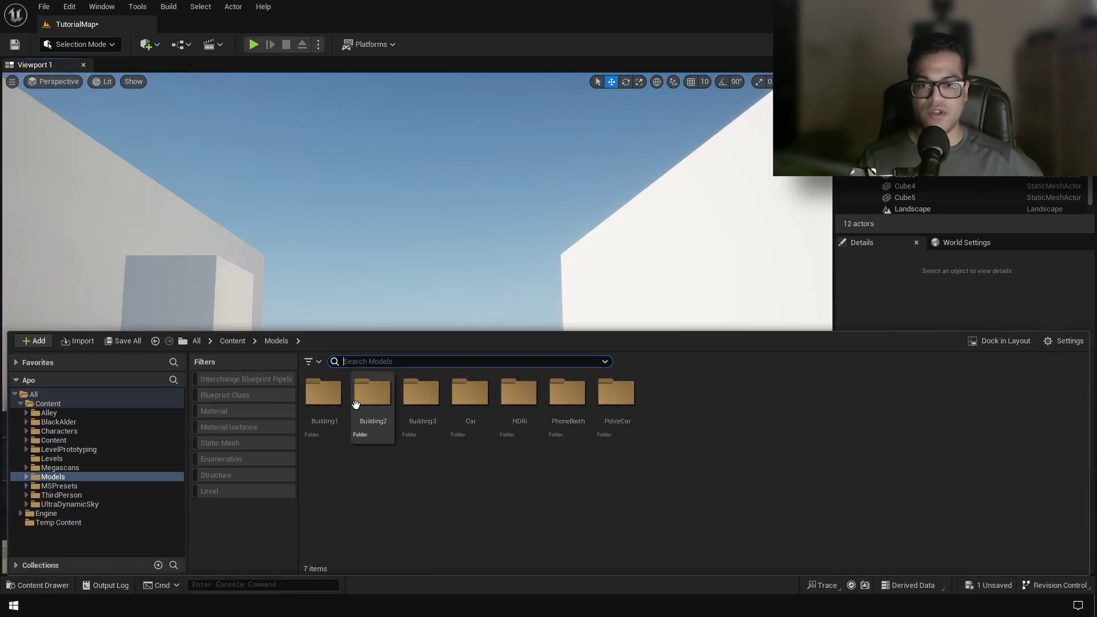
# - Place caprice_crash from the Car folder, then angle, resize and settle it on a platform
pyautogui.doubleClick(468, 423)
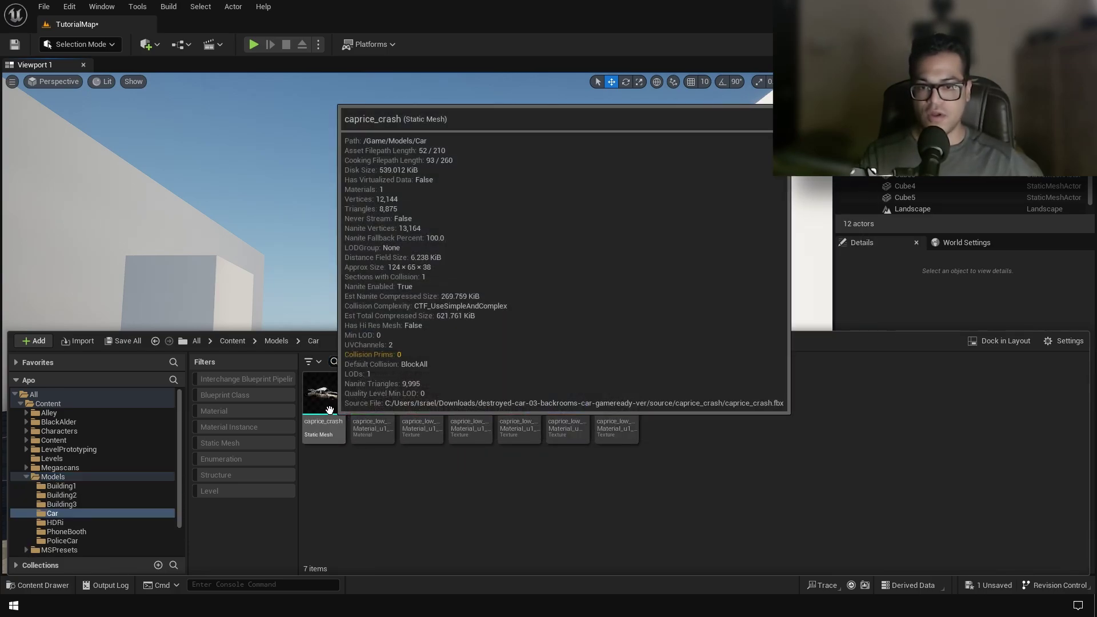
pyautogui.moveTo(330, 410); pyautogui.dragTo(586, 380)
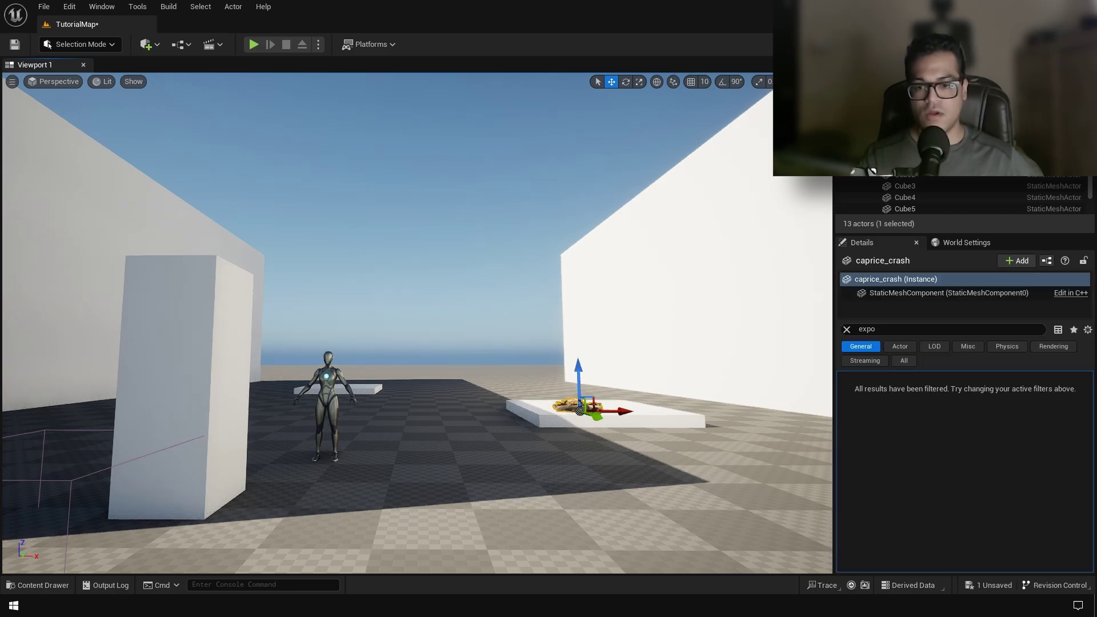
pyautogui.moveTo(580, 409); pyautogui.dragTo(588, 318, button='right')
pyautogui.press('e')
pyautogui.moveTo(566, 371); pyautogui.dragTo(594, 343)
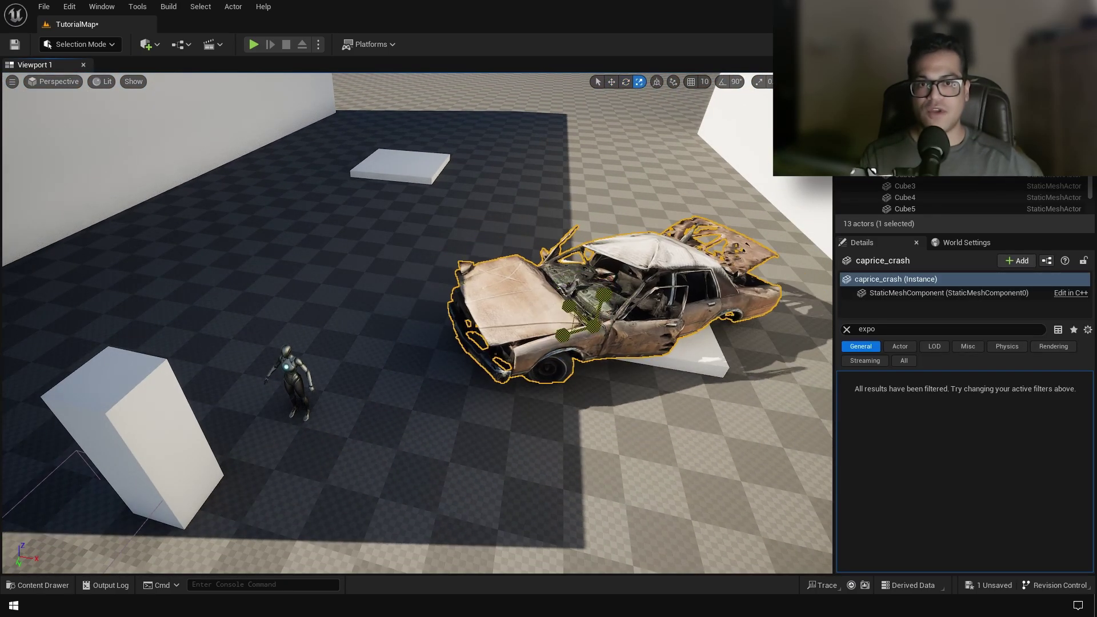
pyautogui.press('r')
pyautogui.moveTo(594, 342); pyautogui.dragTo(609, 337, button='right')
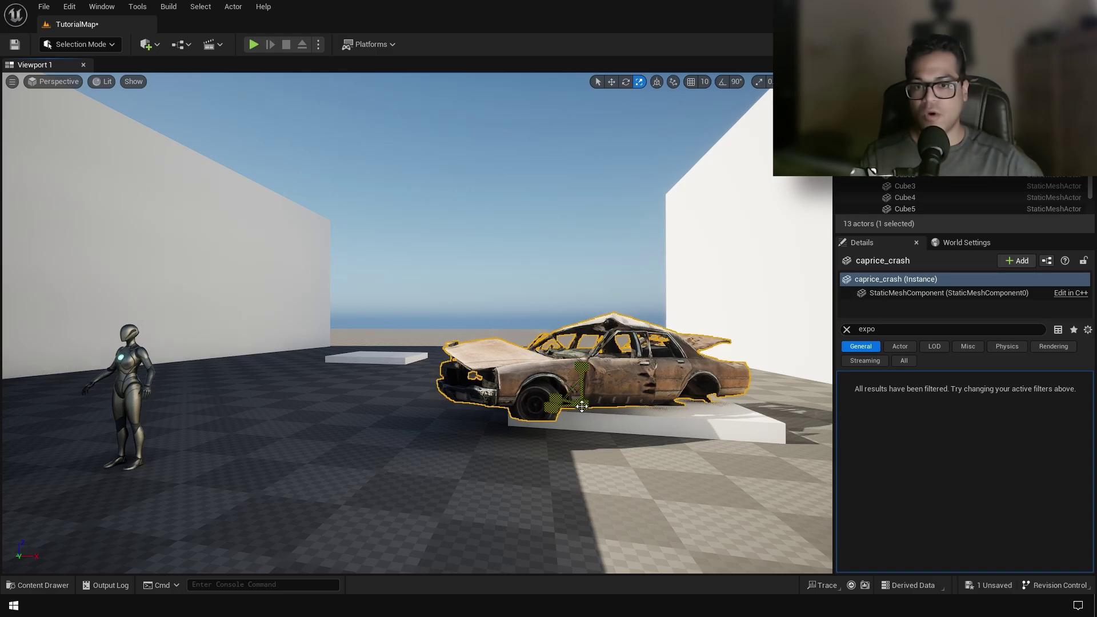
pyautogui.press('w')
pyautogui.moveTo(580, 404); pyautogui.dragTo(568, 397, button='right')
# - Rotate the crashed car's platform to match the car's angle
pyautogui.moveTo(539, 464); pyautogui.dragTo(539, 464, button='right')
pyautogui.click(539, 464)
pyautogui.press('e')
pyautogui.moveTo(594, 515); pyautogui.dragTo(643, 531)
pyautogui.press('w')
pyautogui.click(538, 350)
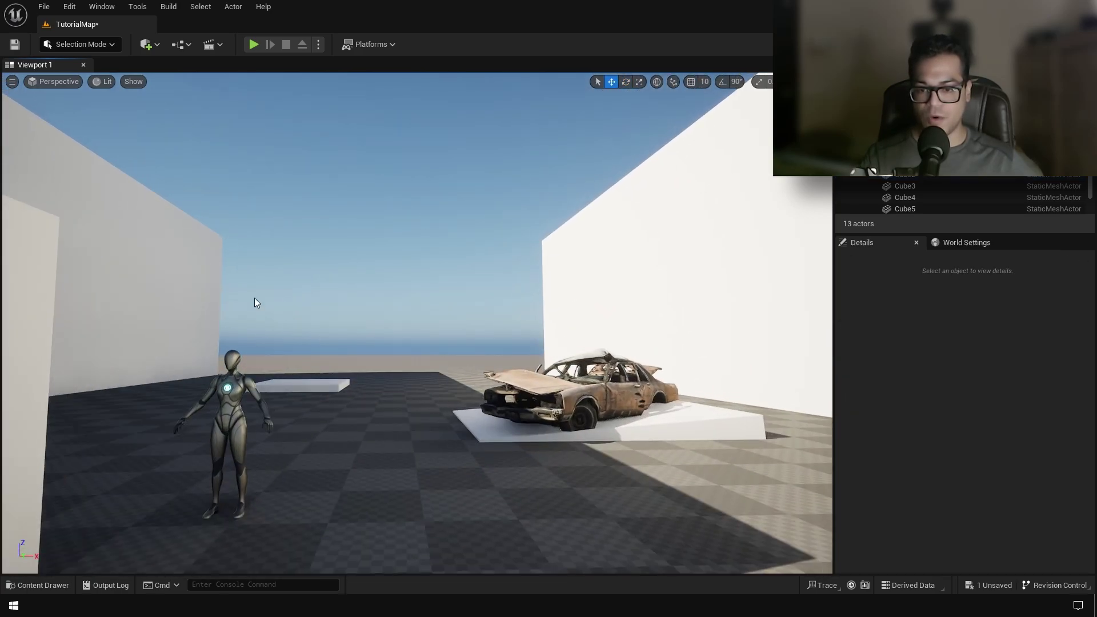
# - Place the burnedpolice car from the PoliceCar folder into the street
pyautogui.hotkey('ctrl', 'space')
pyautogui.click(276, 340)
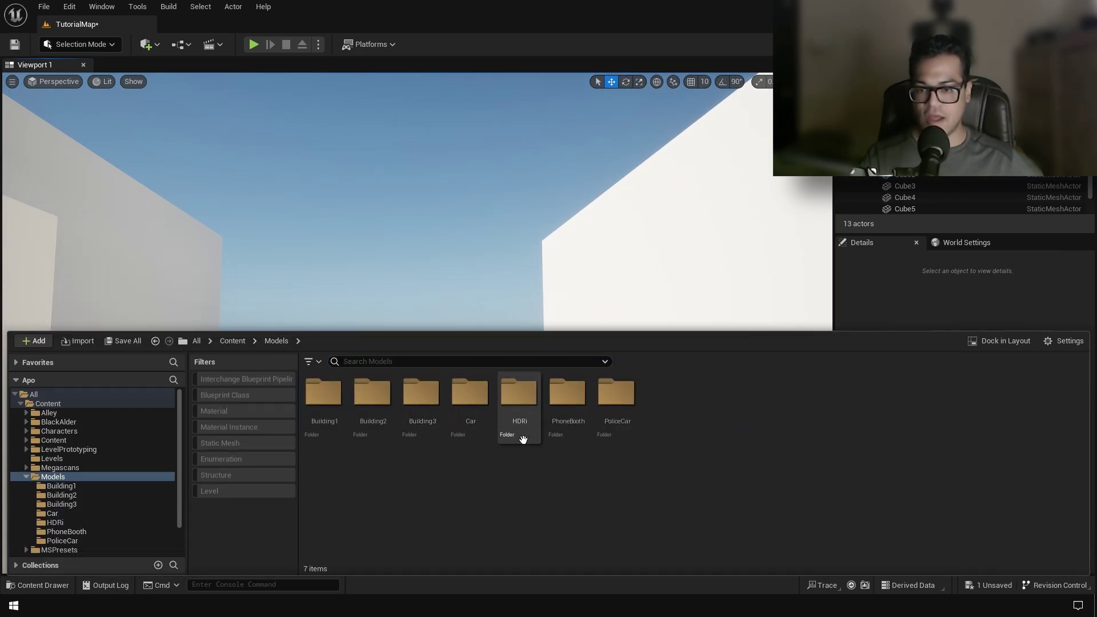
pyautogui.doubleClick(522, 428)
pyautogui.moveTo(334, 398); pyautogui.dragTo(538, 466)
pyautogui.moveTo(539, 466)
pyautogui.mouseDown(button='right')
pyautogui.moveTo(326, 323)
pyautogui.moveTo(577, 314)
pyautogui.moveTo(565, 328)
pyautogui.moveTo(468, 320)
pyautogui.mouseUp(button='right')
# - Mirror the burned police car along X and rotate it into position
pyautogui.press('e')
pyautogui.rightClick(468, 320)
pyautogui.moveTo(528, 209)
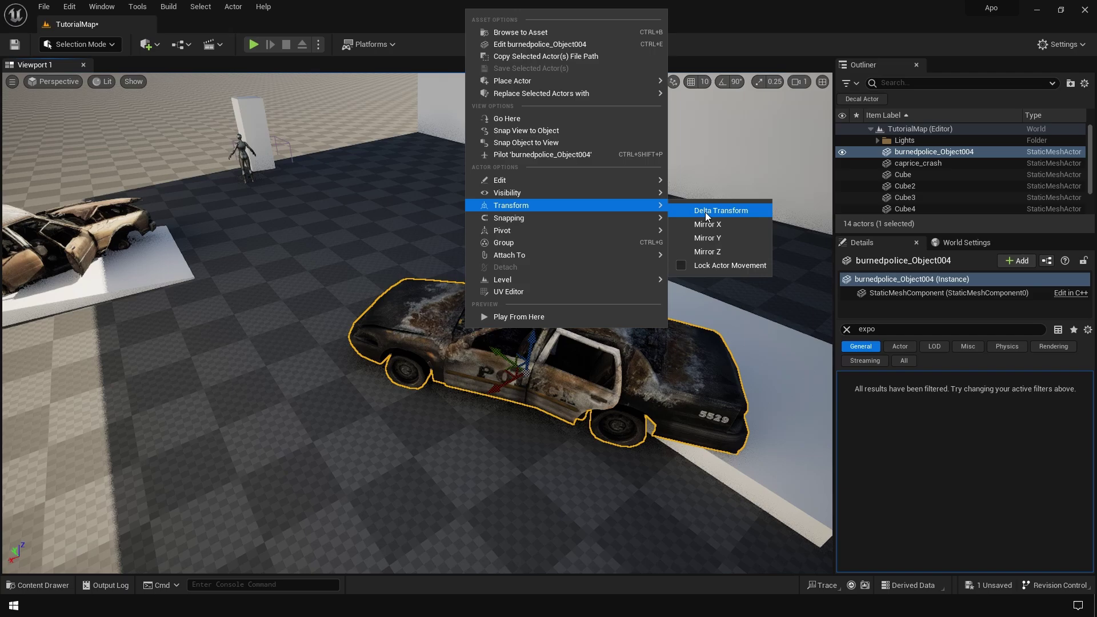
pyautogui.click(717, 227)
pyautogui.press('w')
pyautogui.press('e')
pyautogui.moveTo(589, 400); pyautogui.dragTo(514, 411)
pyautogui.moveTo(514, 412)
pyautogui.mouseDown(button='right')
pyautogui.moveTo(606, 354)
pyautogui.moveTo(363, 403)
pyautogui.moveTo(404, 318)
pyautogui.mouseUp(button='right')
pyautogui.press('w')
# - Slide the spare box platform under the burned police car, undoing the car's last rotation
pyautogui.click(600, 237)
pyautogui.moveTo(600, 237); pyautogui.dragTo(394, 289)
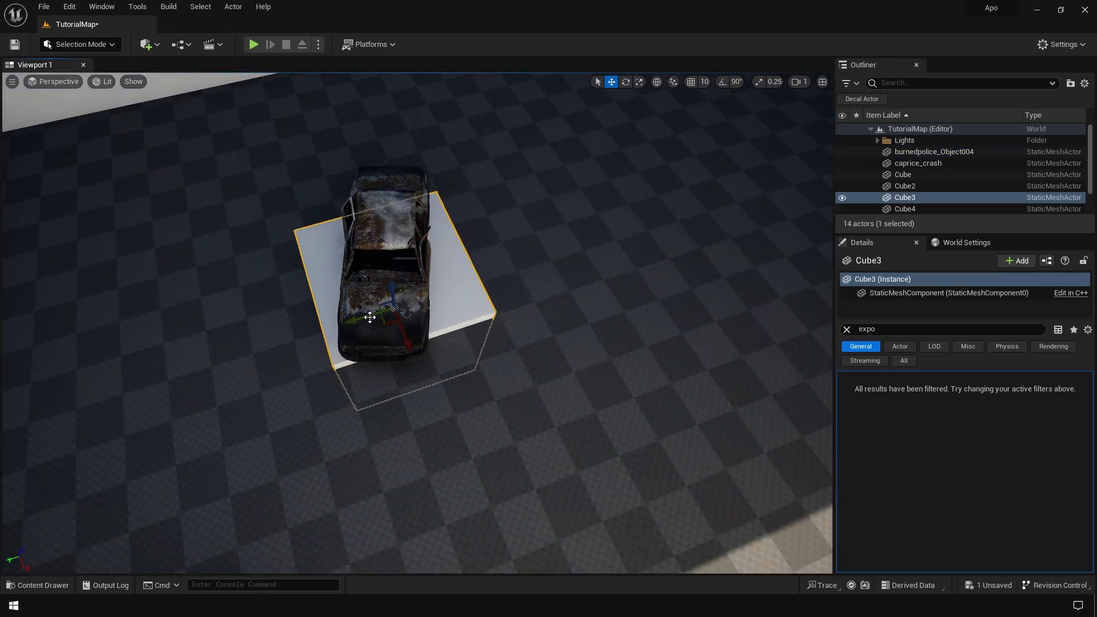
pyautogui.scroll(5, 360, 331)
pyautogui.press('r')
pyautogui.moveTo(359, 332); pyautogui.dragTo(368, 234, button='right')
pyautogui.press('e')
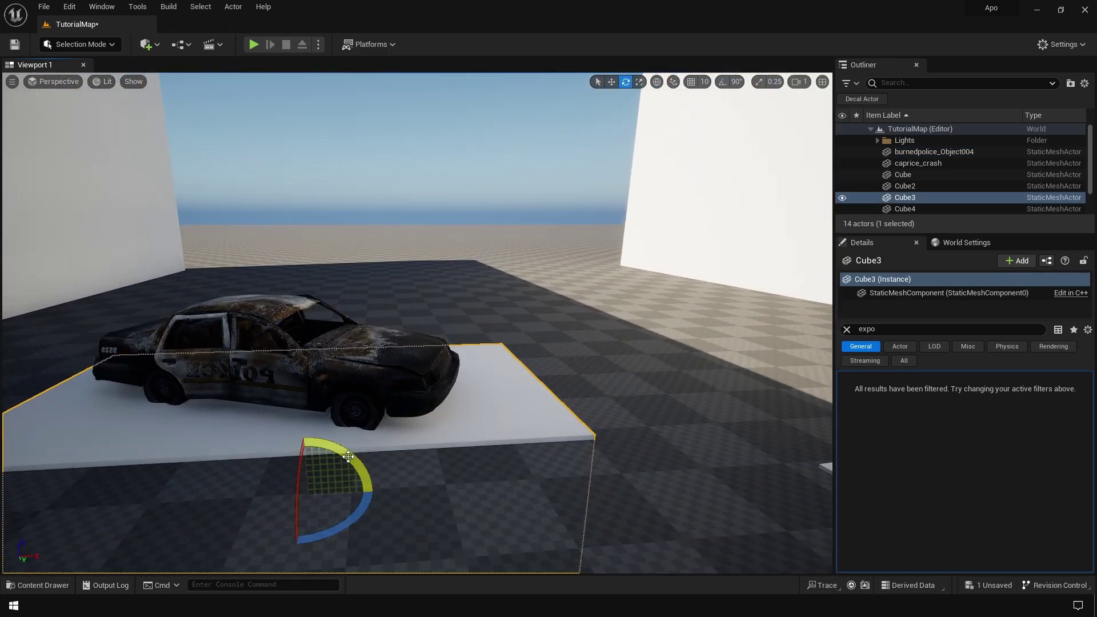
pyautogui.press('w')
pyautogui.click(278, 365)
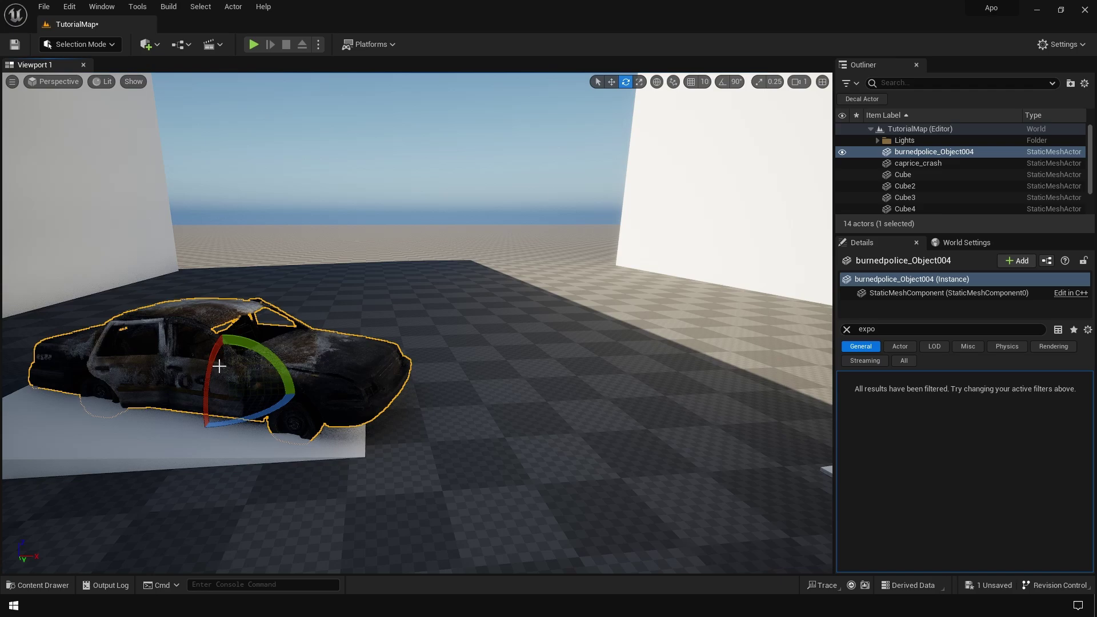
pyautogui.hotkey('ctrl', 'z')
pyautogui.press('w')
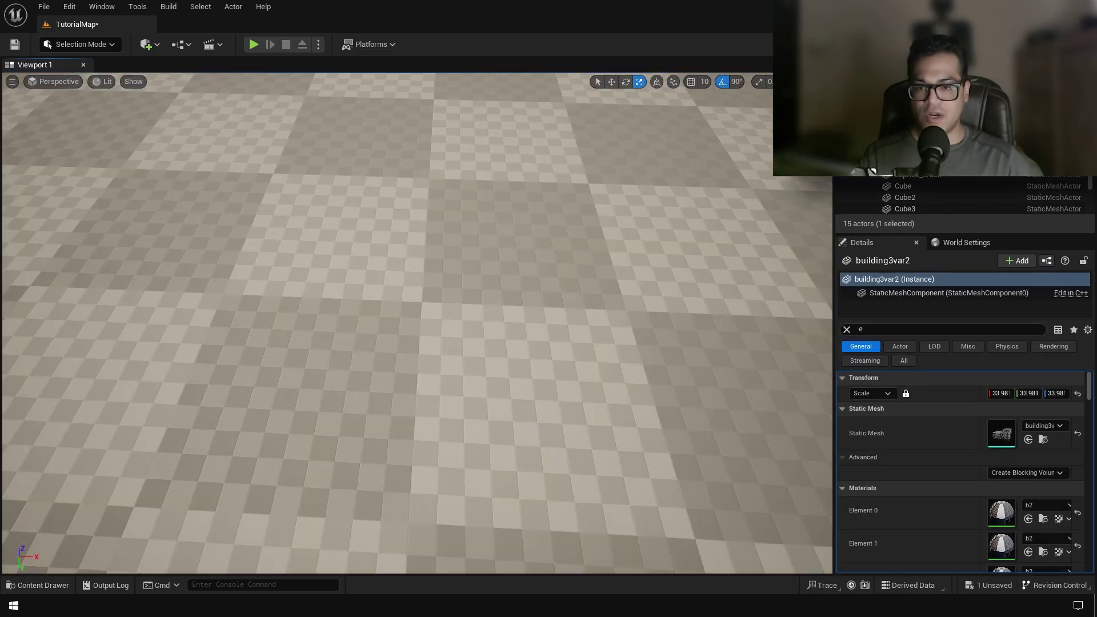
# - Set building3var2's scale to 80 and turn it to face the street
pyautogui.write('f')
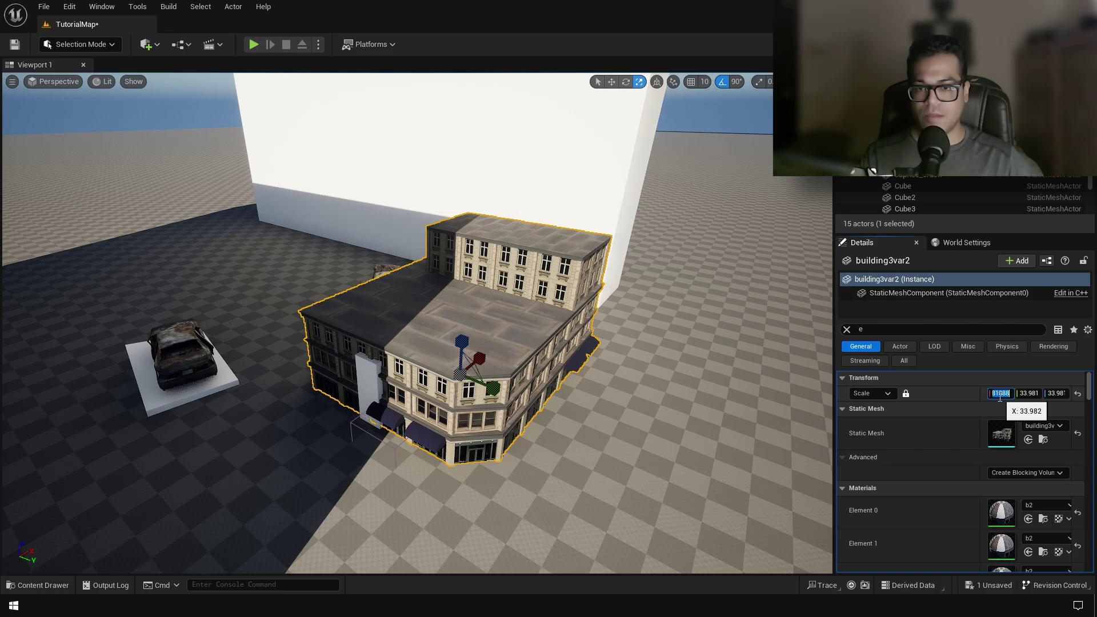
pyautogui.write('80')
pyautogui.press('Return')
pyautogui.press('e')
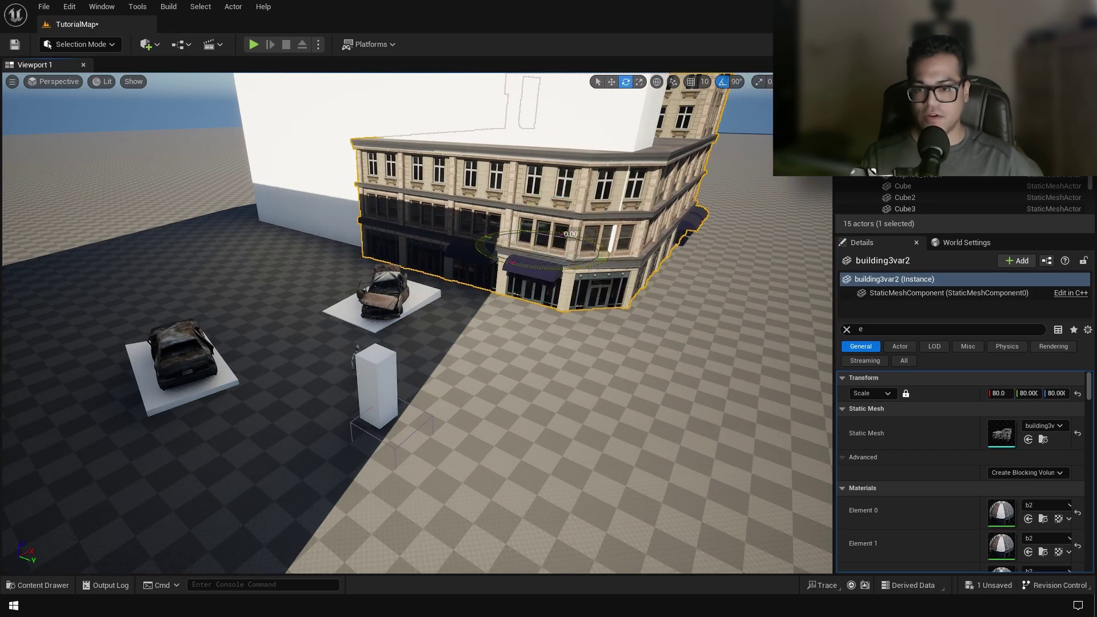
pyautogui.moveTo(512, 263); pyautogui.dragTo(548, 271)
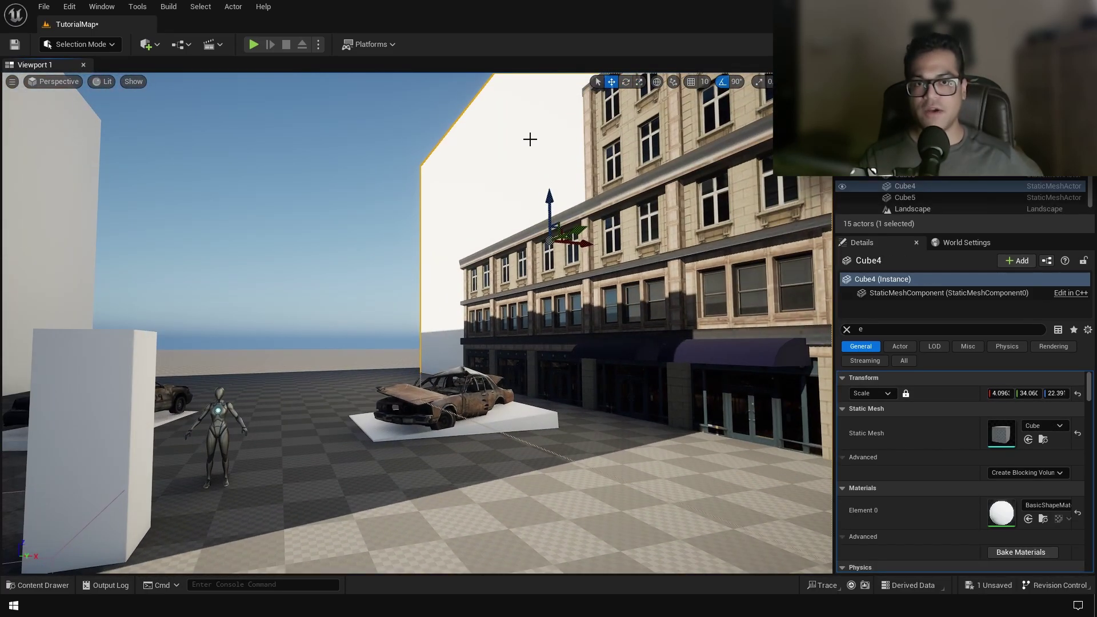
# - Duplicate the building and move the copy to the opposite side of the street
pyautogui.moveTo(530, 140); pyautogui.dragTo(530, 139, button='right')
pyautogui.click(530, 140)
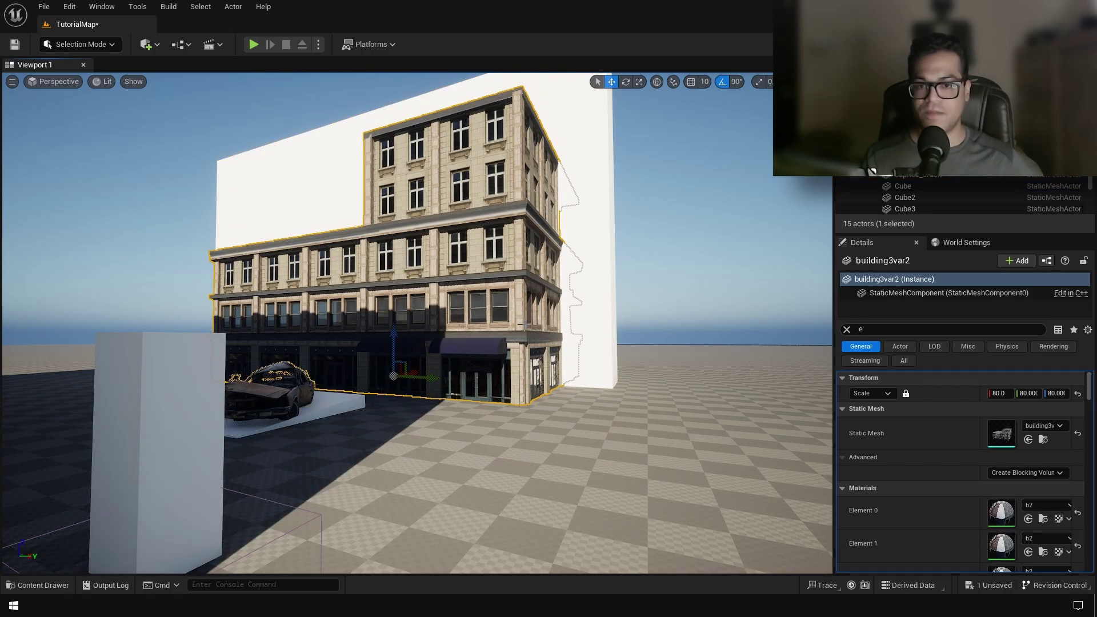
pyautogui.hotkey('ctrl', 'd')
pyautogui.press('e')
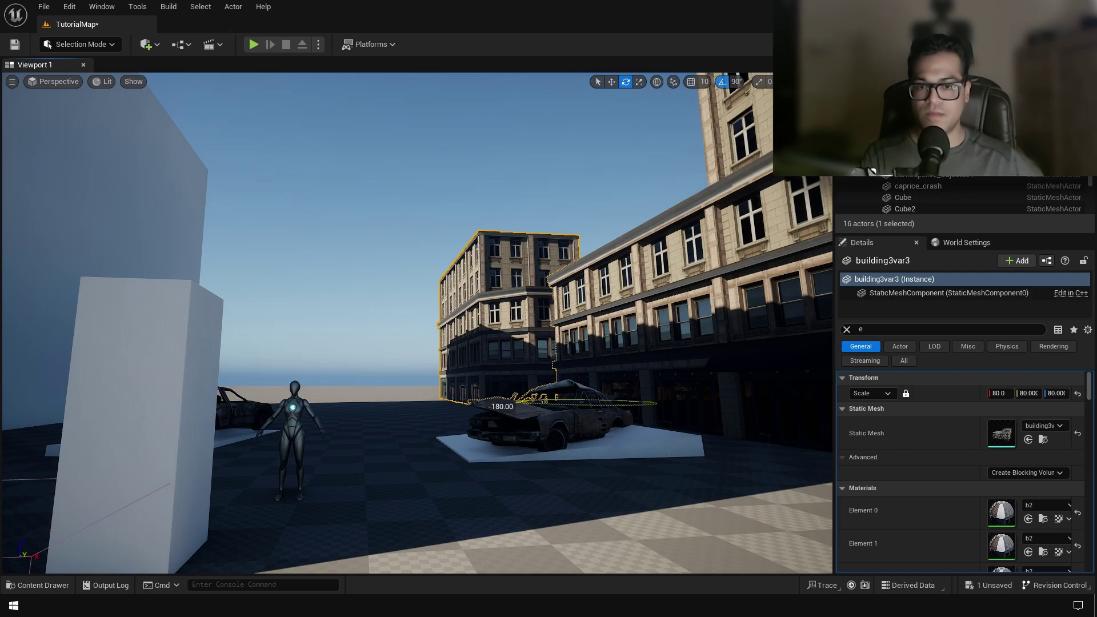
pyautogui.moveTo(548, 402); pyautogui.dragTo(548, 402, button='right')
pyautogui.press('w')
pyautogui.rightClick(169, 283)
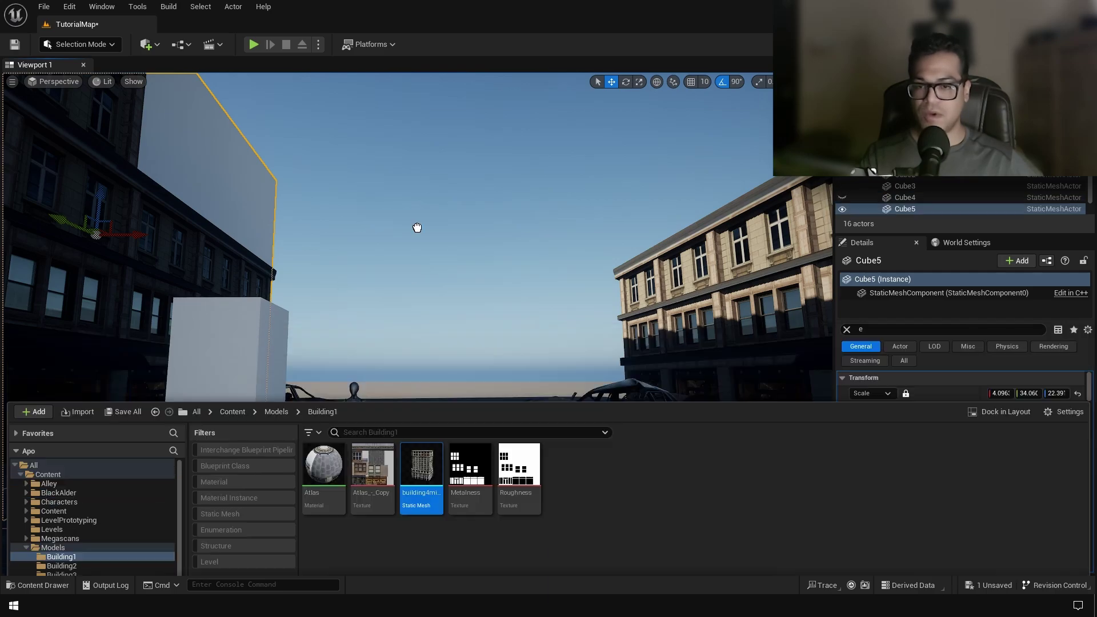
# - Place a building4midpoly block in the level and position it
pyautogui.moveTo(419, 495); pyautogui.dragTo(400, 372)
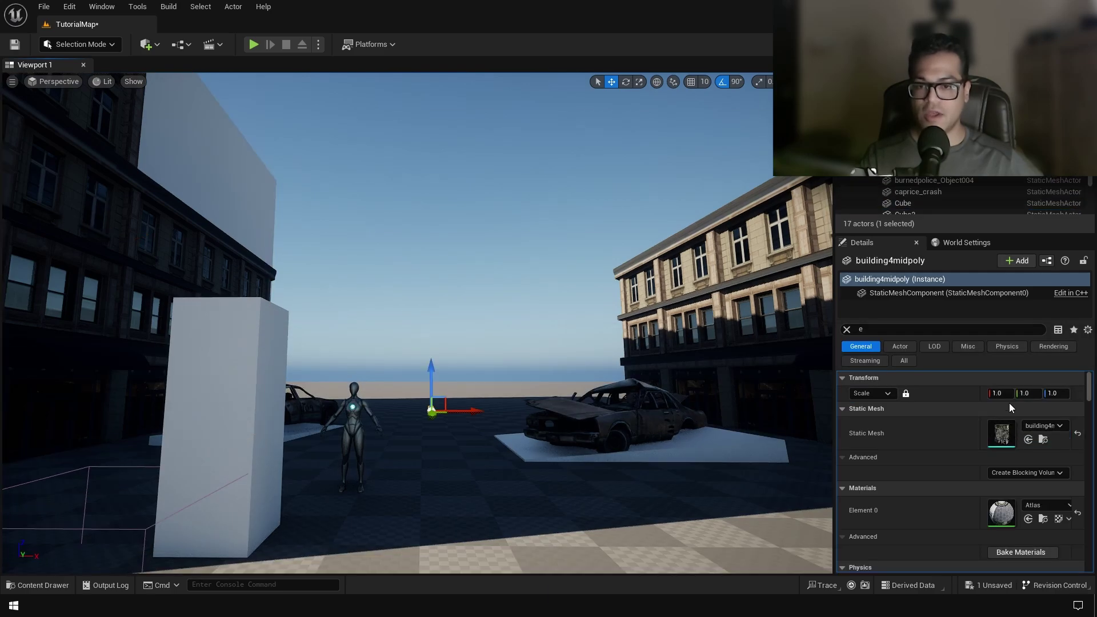
pyautogui.moveTo(91, 350); pyautogui.dragTo(770, 377)
pyautogui.press('e')
pyautogui.press('w')
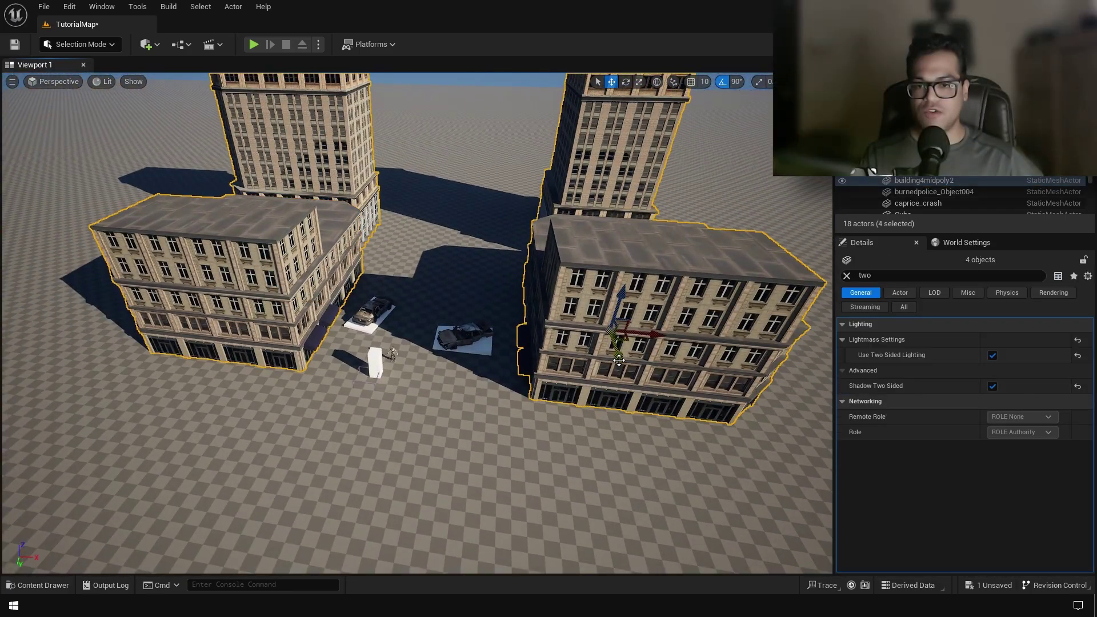
# - Repeatedly copy the group of four buildings along the street to fill the block
pyautogui.keyDown('alt'); pyautogui.moveTo(619, 359); pyautogui.dragTo(408, 488); pyautogui.keyUp('alt')
pyautogui.moveTo(408, 487); pyautogui.dragTo(439, 389, button='right')
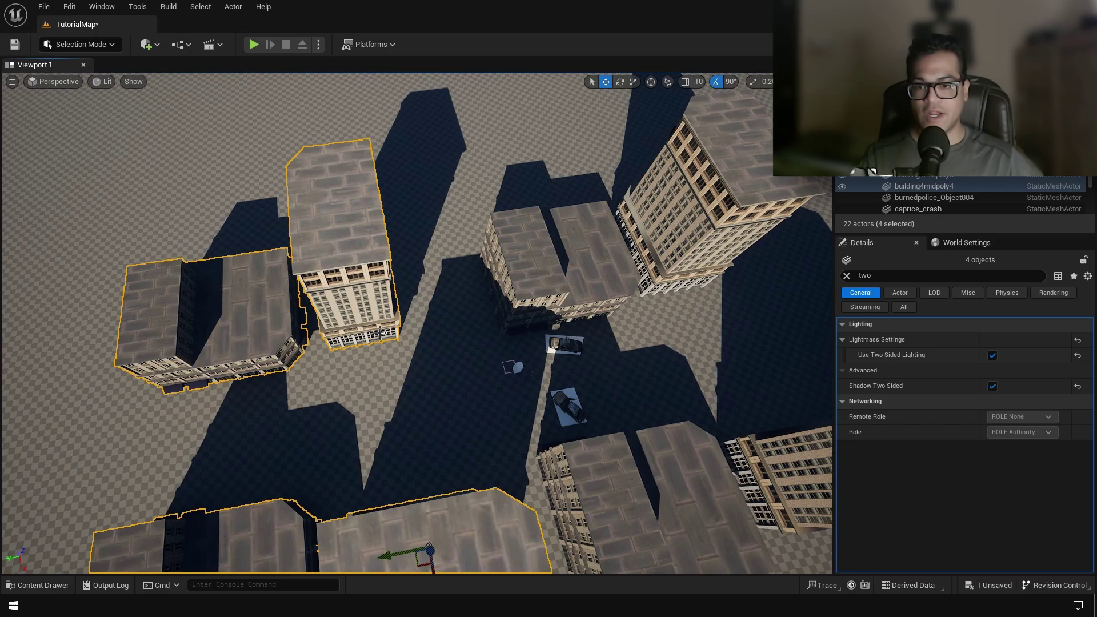
pyautogui.keyDown('alt'); pyautogui.moveTo(440, 388); pyautogui.dragTo(711, 295); pyautogui.keyUp('alt')
pyautogui.moveTo(711, 295); pyautogui.dragTo(118, 353, button='right')
pyautogui.keyDown('alt'); pyautogui.moveTo(314, 190); pyautogui.dragTo(783, 257); pyautogui.keyUp('alt')
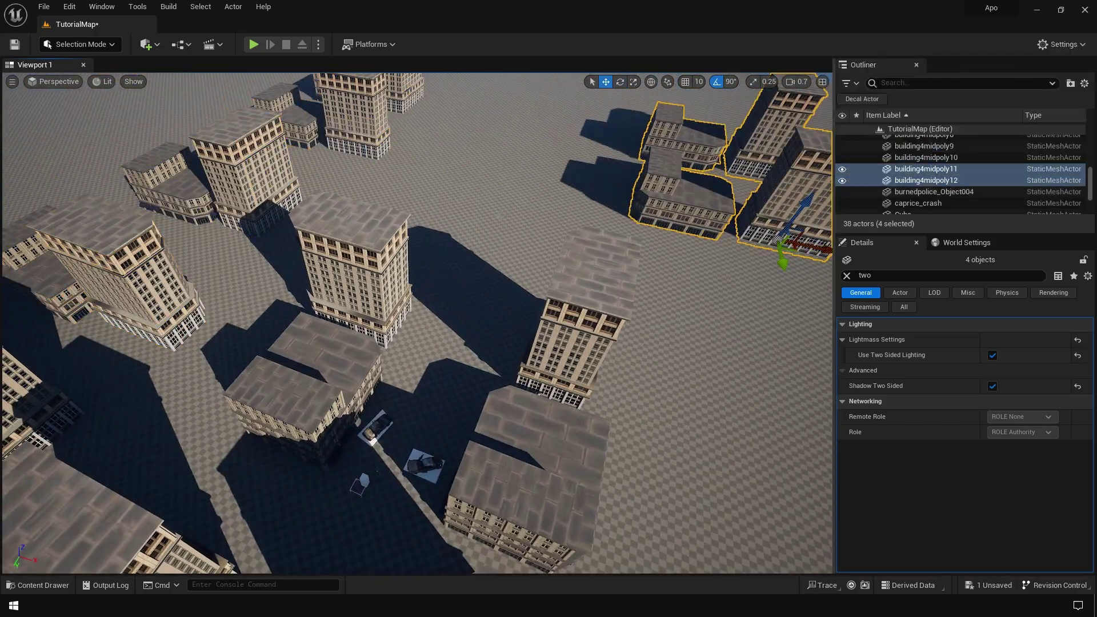
pyautogui.moveTo(783, 258); pyautogui.dragTo(203, 335, button='right')
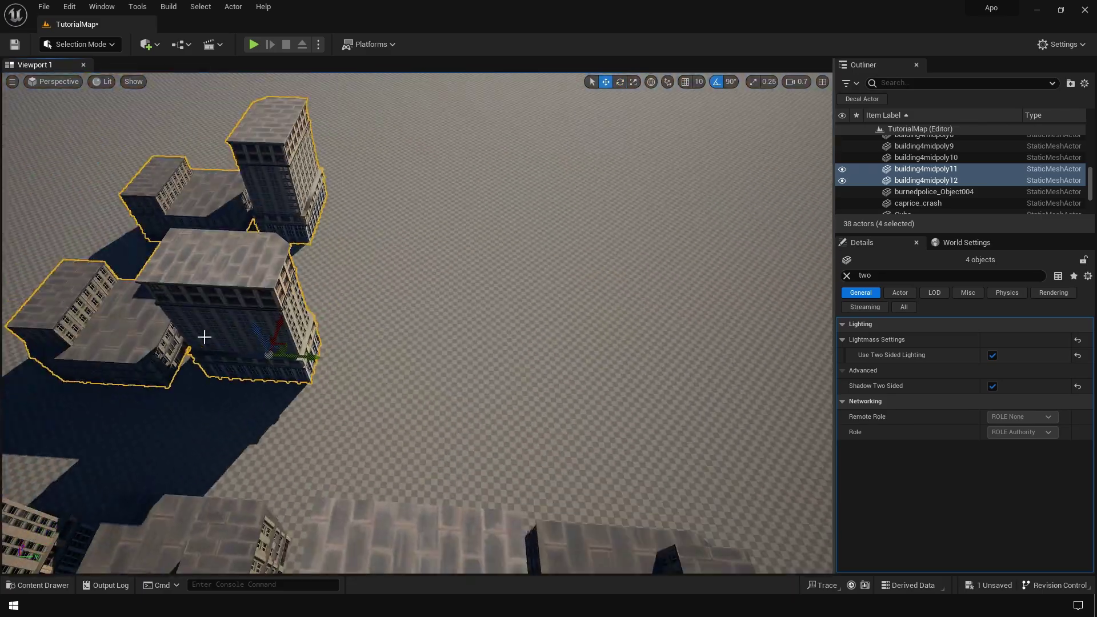
pyautogui.keyDown('alt'); pyautogui.moveTo(203, 335); pyautogui.dragTo(666, 379); pyautogui.keyUp('alt')
pyautogui.moveTo(666, 379); pyautogui.dragTo(571, 285, button='right')
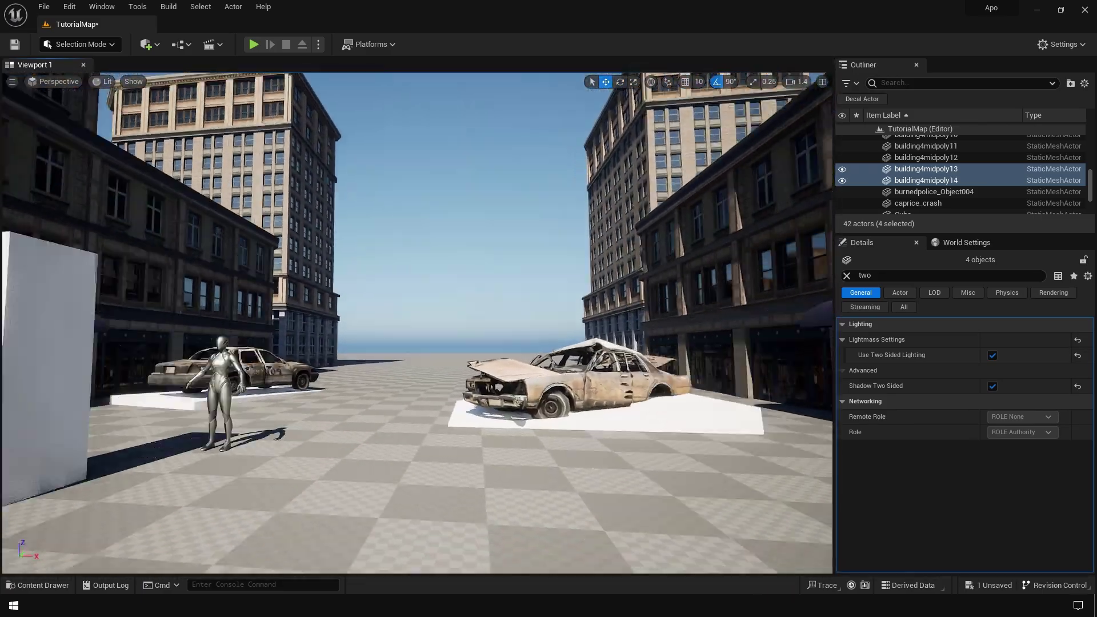
# - Place the red PhoneBoothPostApocalyptic beside the cube pillar, undoing a trial resize
pyautogui.hotkey('ctrl', 'space')
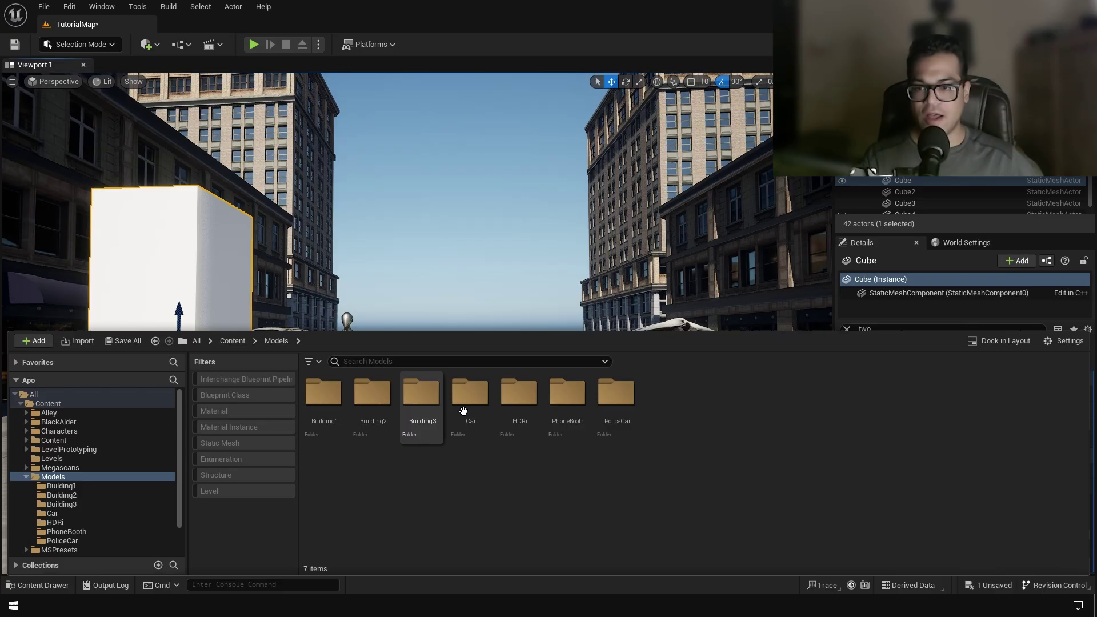
pyautogui.doubleClick(567, 394)
pyautogui.moveTo(421, 502); pyautogui.dragTo(151, 477)
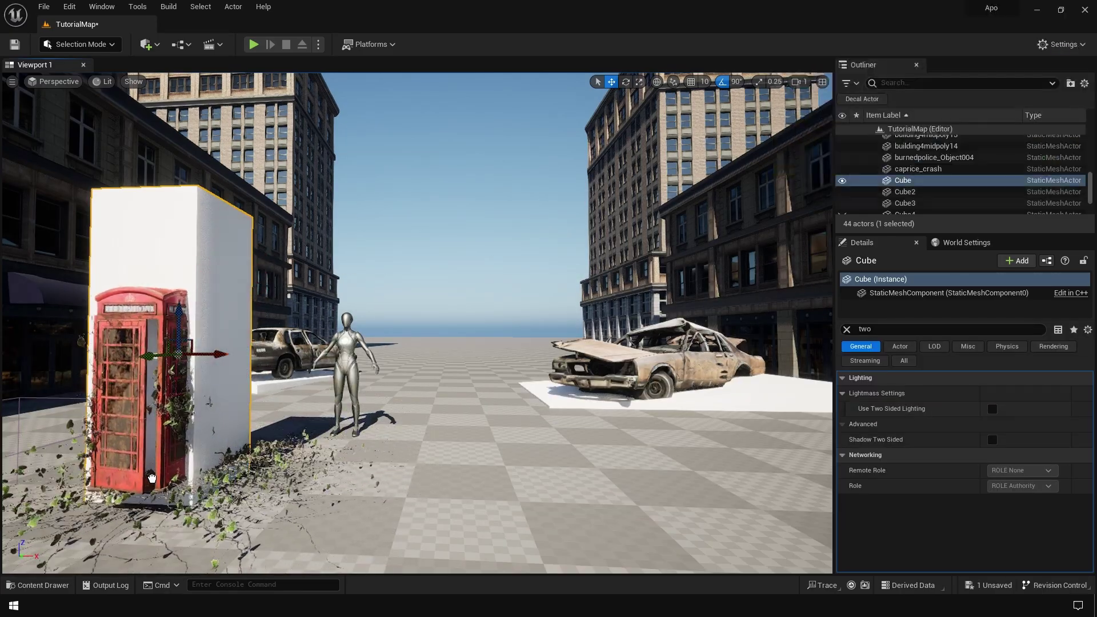
pyautogui.moveTo(162, 503); pyautogui.dragTo(229, 480, button='right')
pyautogui.press('r')
pyautogui.hotkey('ctrl', 'z')
pyautogui.scroll(5, 300, 470)
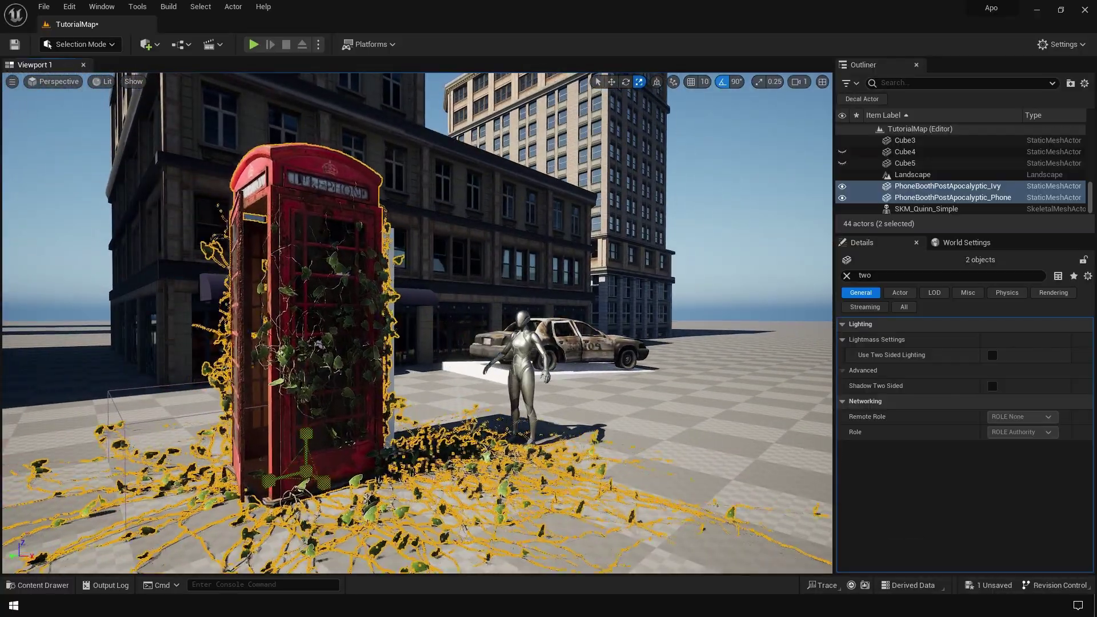
pyautogui.press('w')
# - Select the police car with its platform and review their two-sided lighting settings
pyautogui.moveTo(300, 470); pyautogui.dragTo(620, 330, button='right')
pyautogui.hotkey('ctrl', 'z')
pyautogui.hotkey('ctrl', 'z')
pyautogui.hotkey('ctrl', 'z')
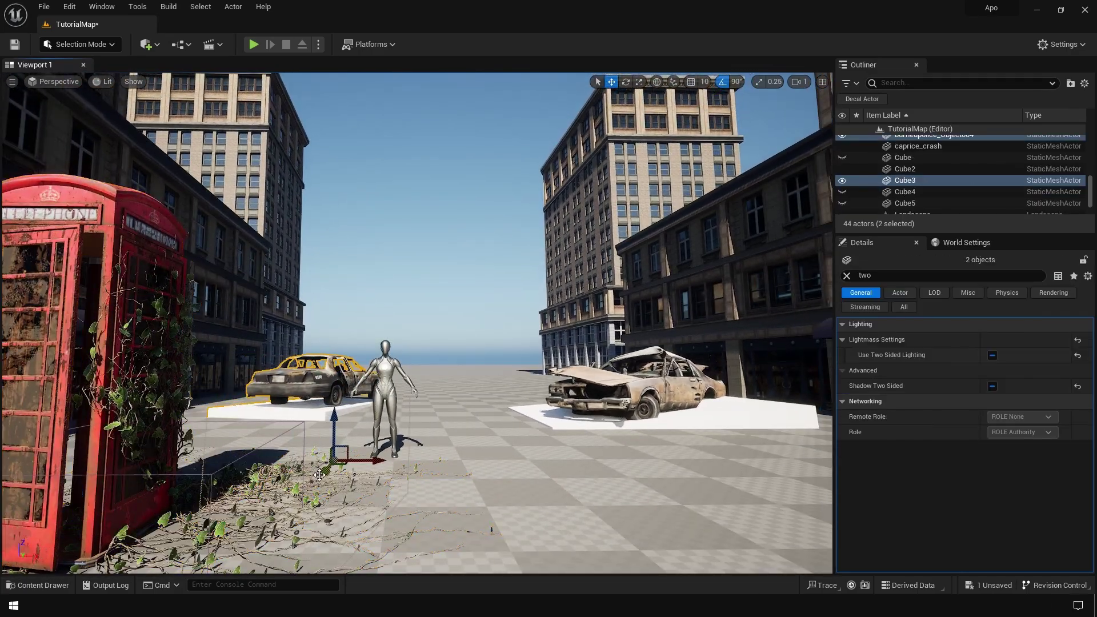
pyautogui.hotkey('ctrl', 'z')
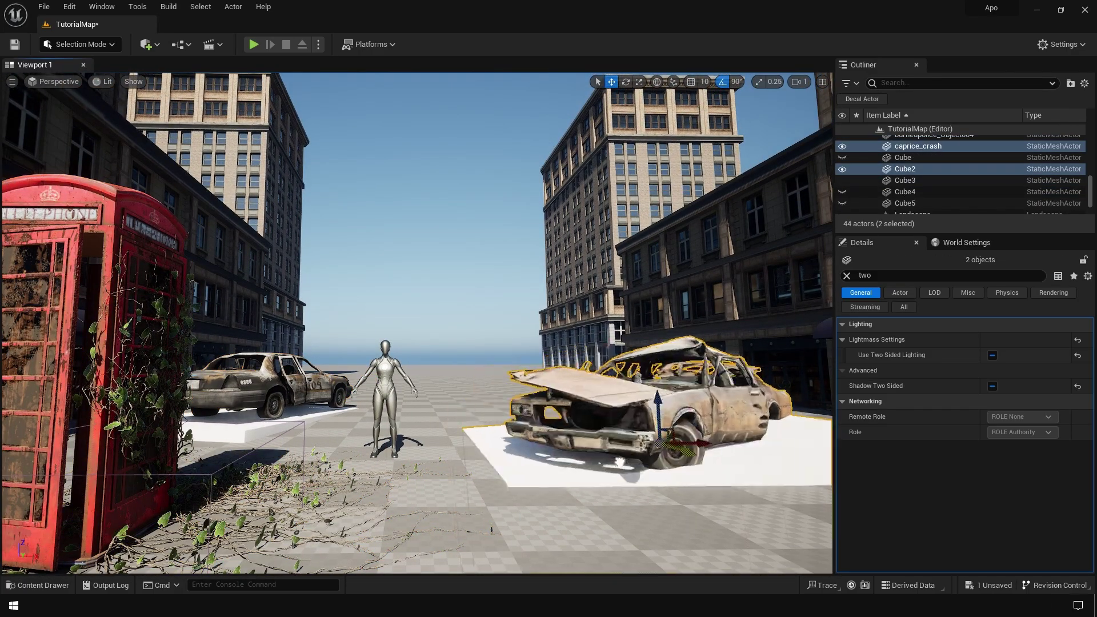
pyautogui.scroll(-3, 419, 350)
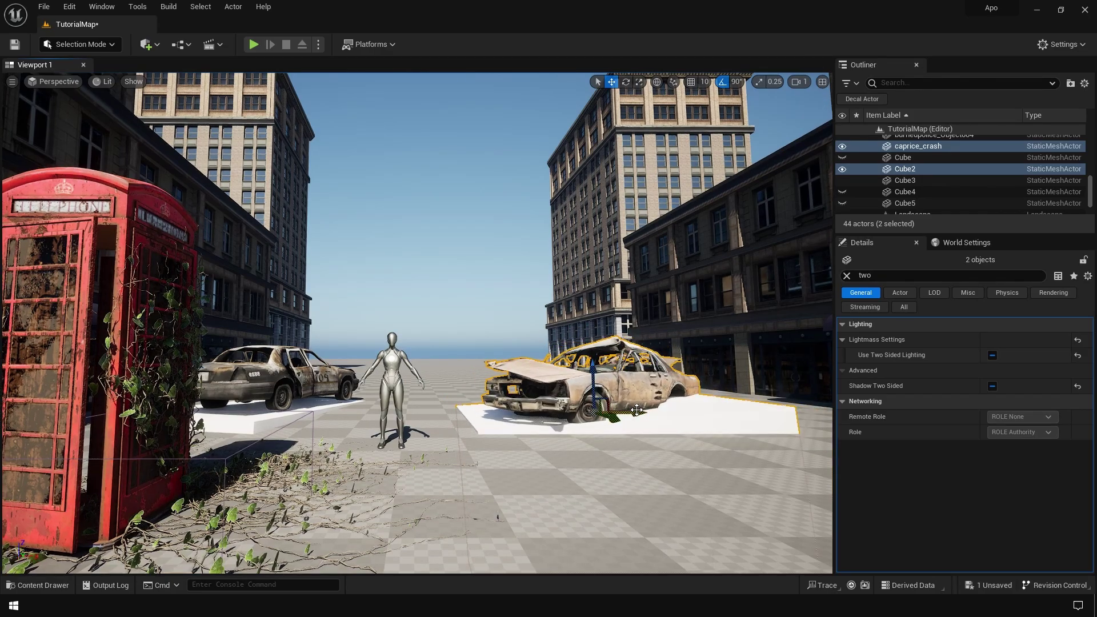
# - Rotate the directional sun with Ctrl+L so long building shadows cross the street
pyautogui.hotkey('ctrl', 'z')
pyautogui.hotkey('ctrl', 'z')
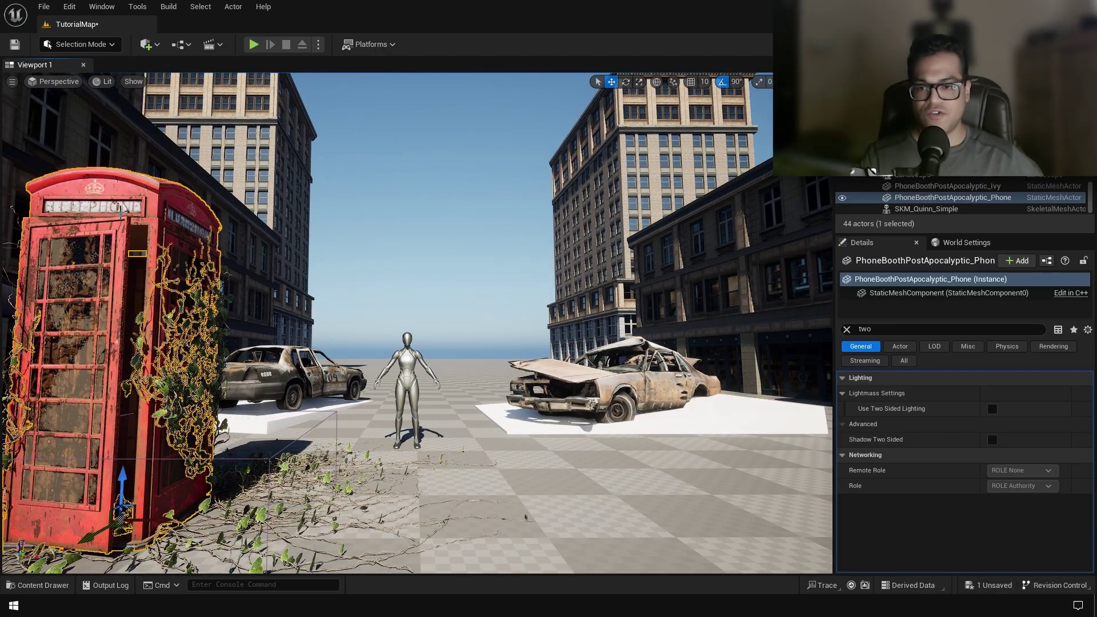
pyautogui.moveTo(443, 249)
pyautogui.mouseDown(button='right')
pyautogui.moveTo(451, 246)
pyautogui.moveTo(444, 249)
pyautogui.mouseUp(button='right')
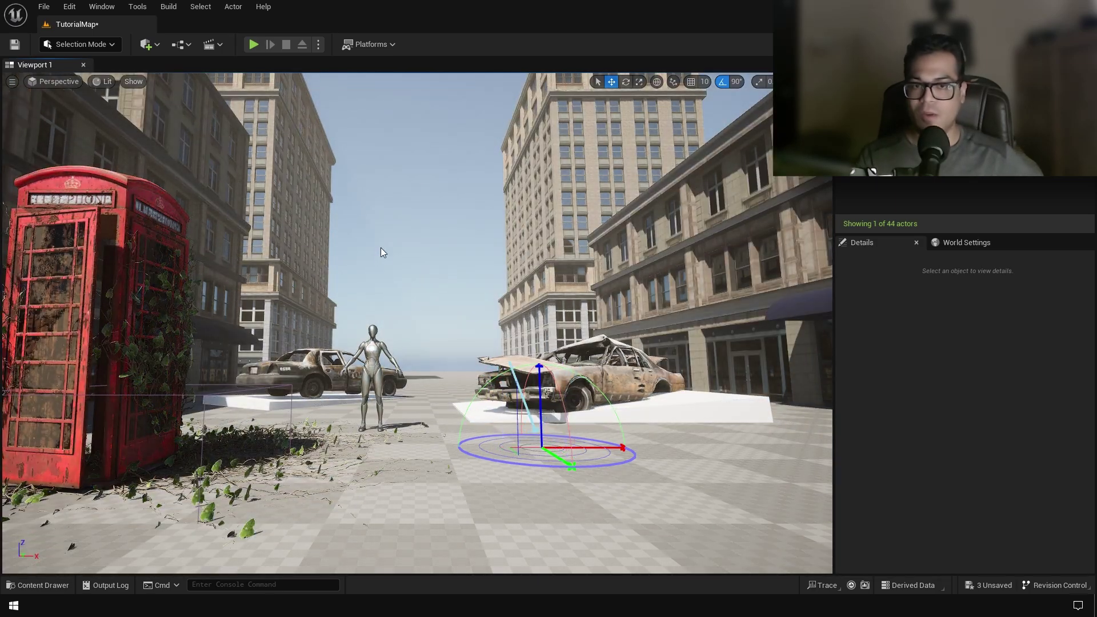
pyautogui.hotkey('ctrl', 'l')
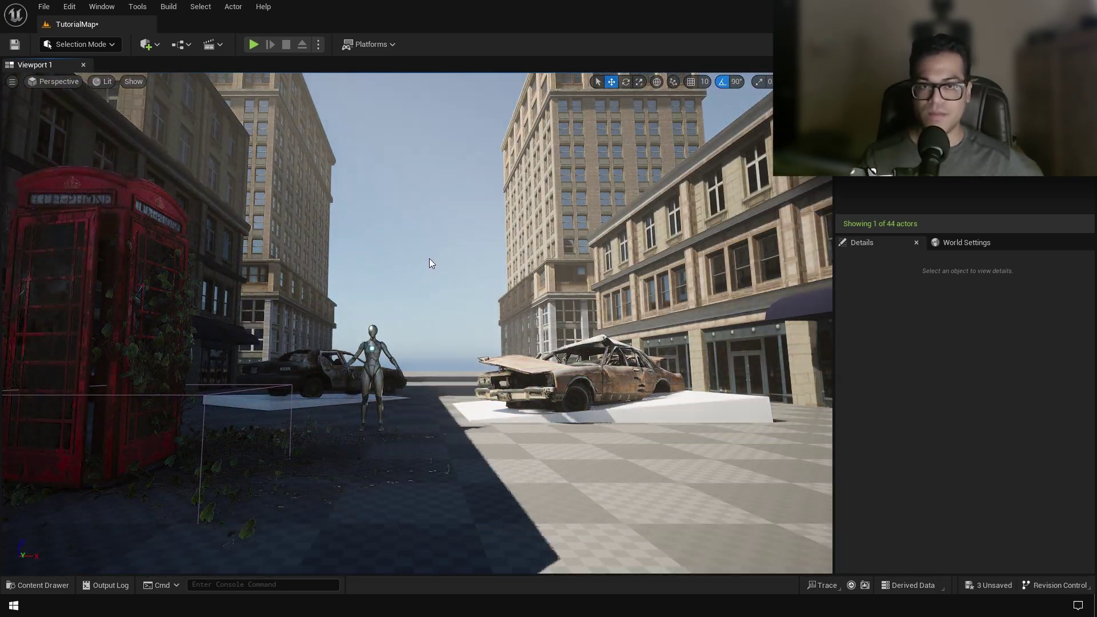
pyautogui.hotkey('ctrl', 'l')
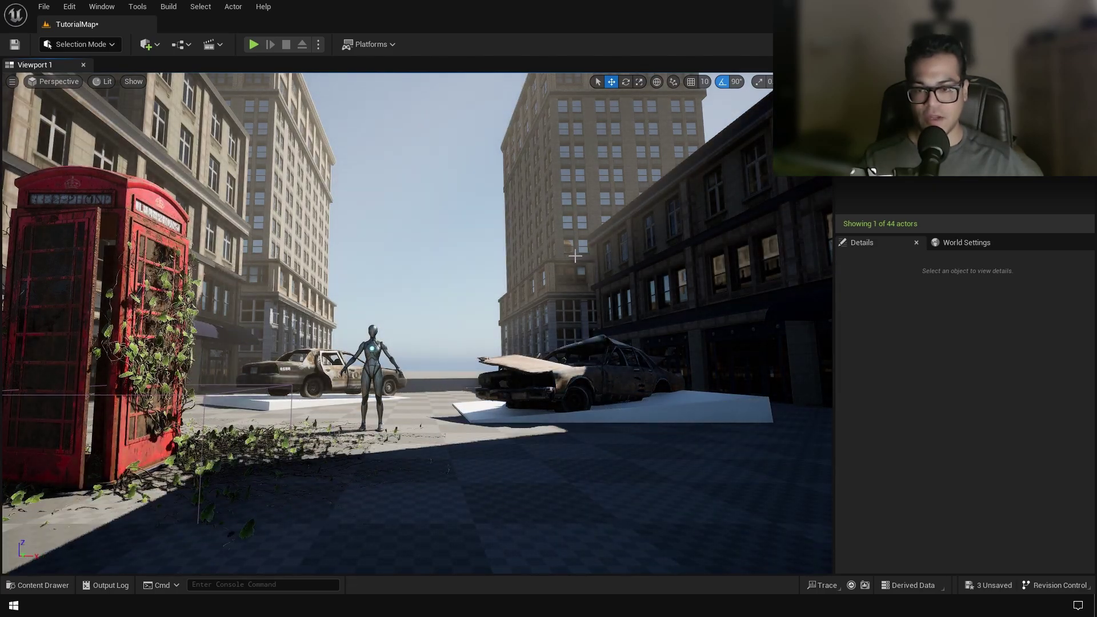
pyautogui.hotkey('ctrl', 'l')
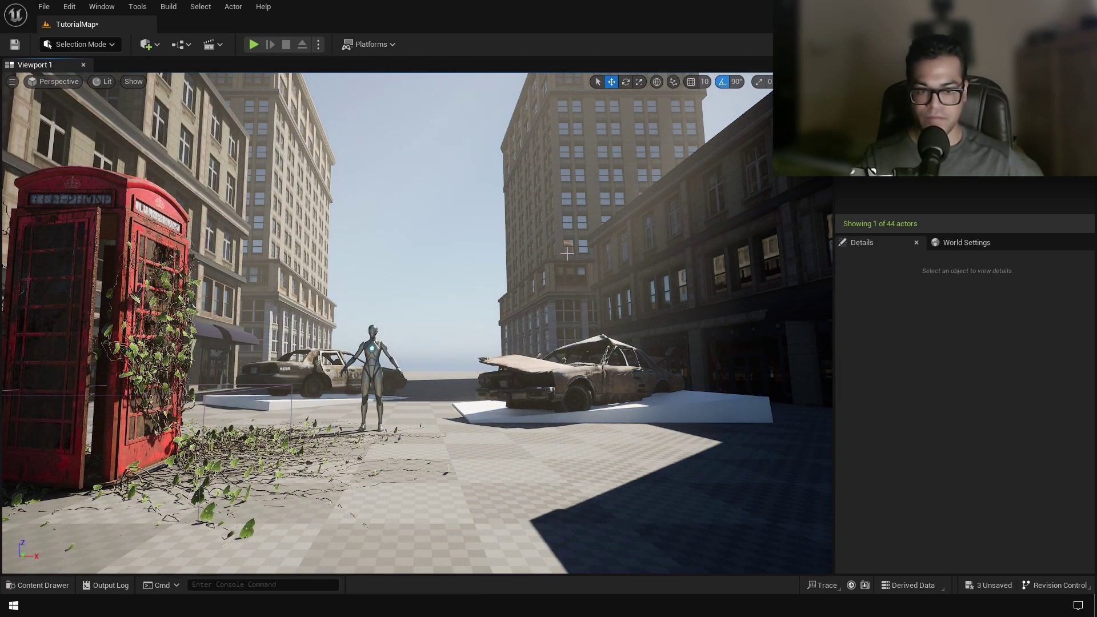
pyautogui.click(806, 499)
# - Apply mossy brick material t to the landscape and new instance t1 to the car platform
pyautogui.scroll(-10, 925, 470)
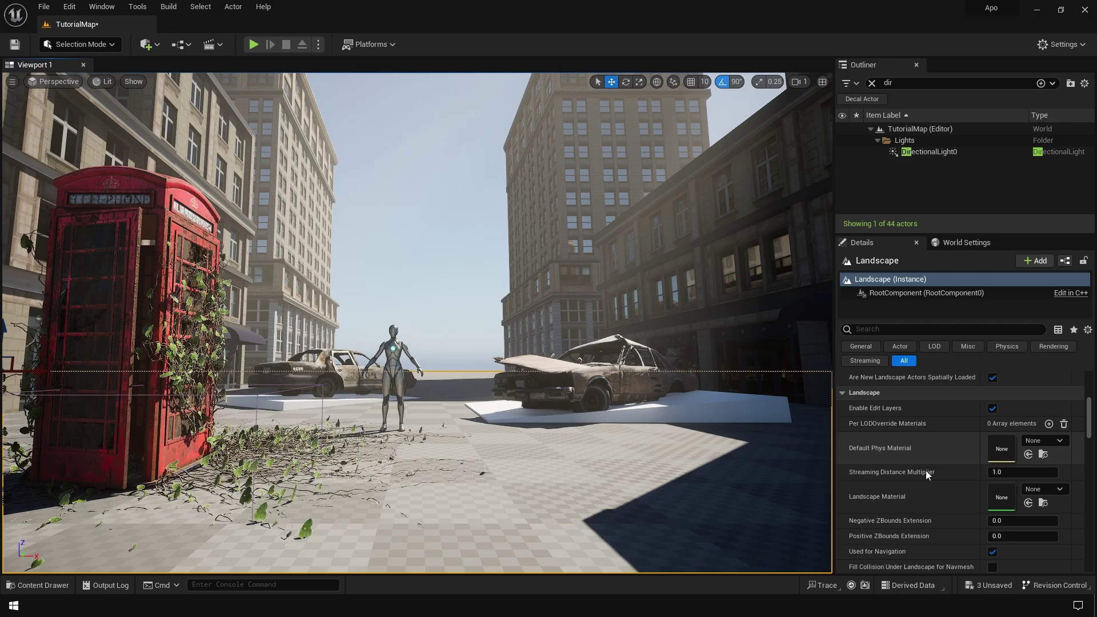
pyautogui.click(1029, 484)
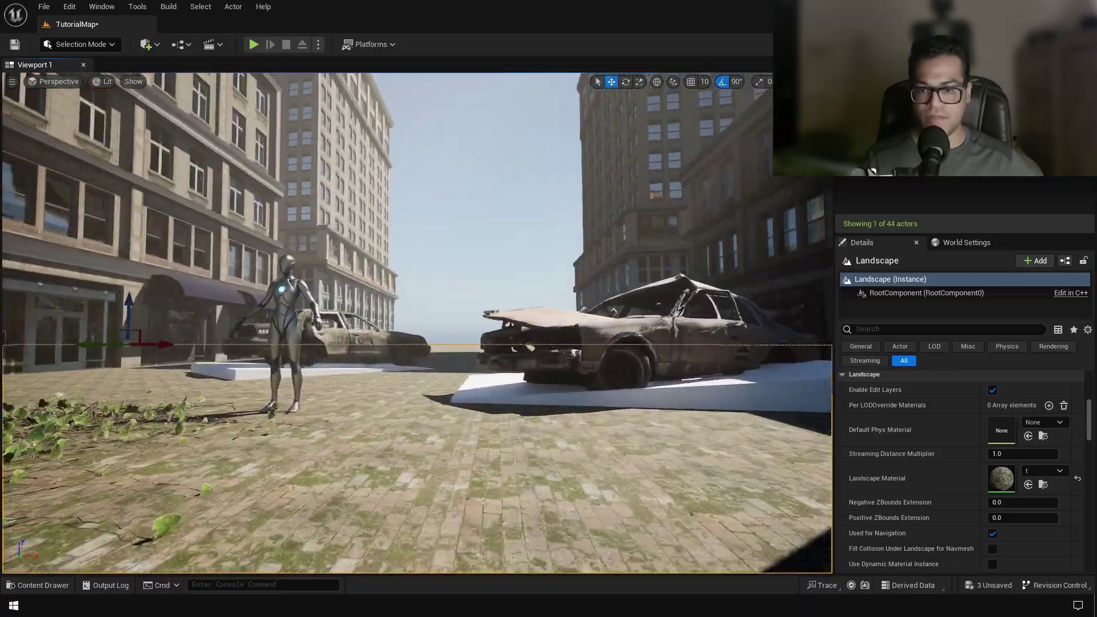
pyautogui.click(538, 453)
pyautogui.hotkey('ctrl', 'space')
pyautogui.rightClick(383, 399)
pyautogui.click(452, 69)
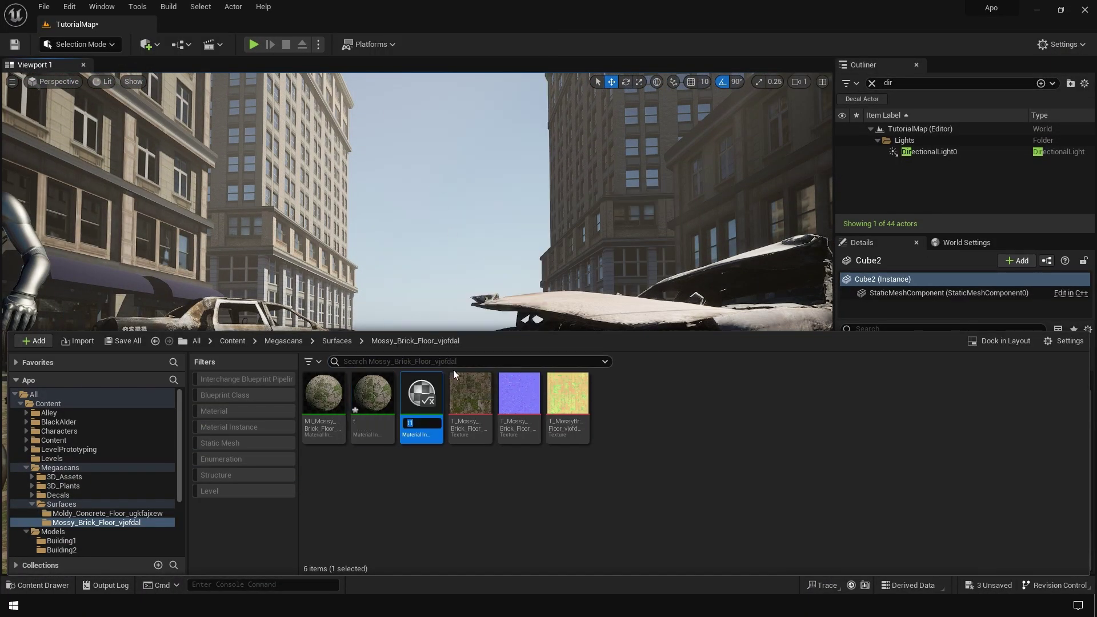
pyautogui.hotkey('ctrl', 'space')
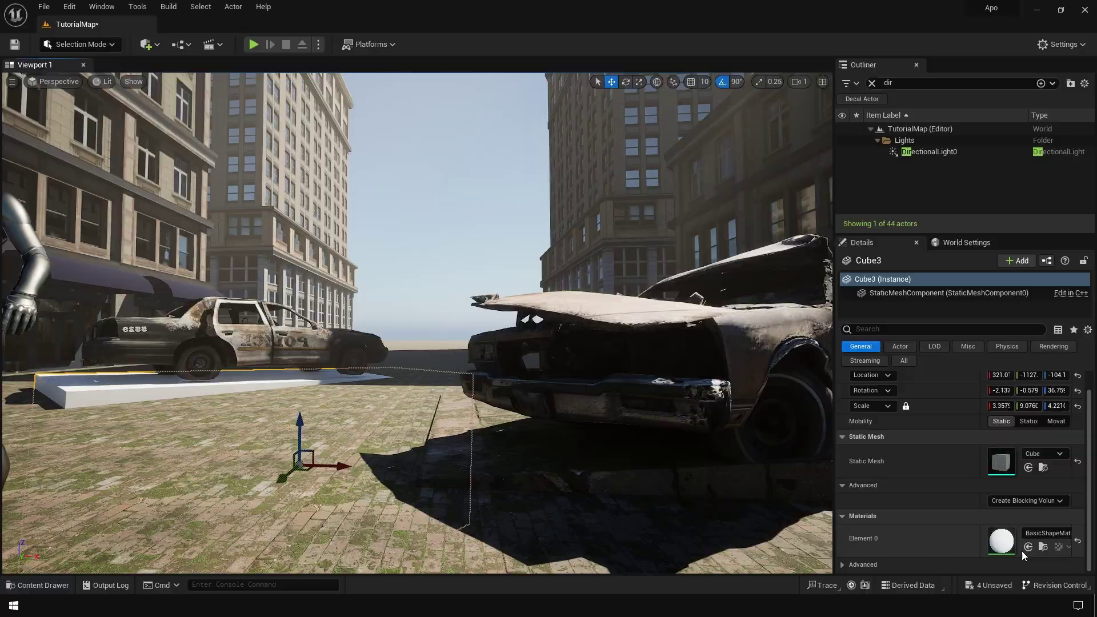
pyautogui.click(1028, 547)
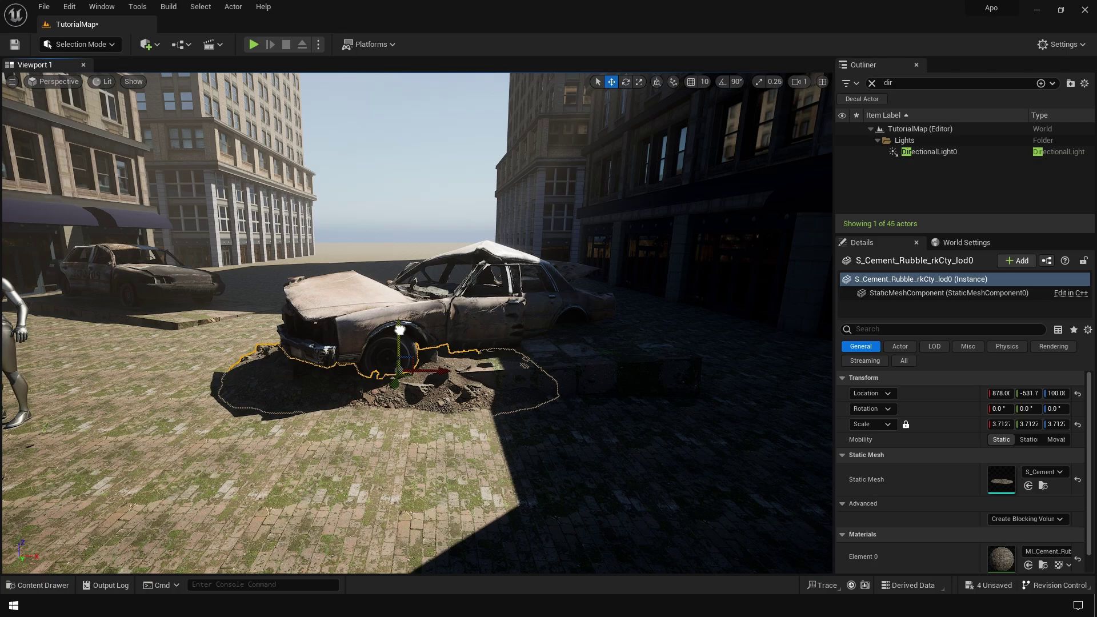
# - Tilt the cement rubble pile slightly beside the crashed car's wheel
pyautogui.press('e')
pyautogui.moveTo(434, 343); pyautogui.dragTo(485, 377)
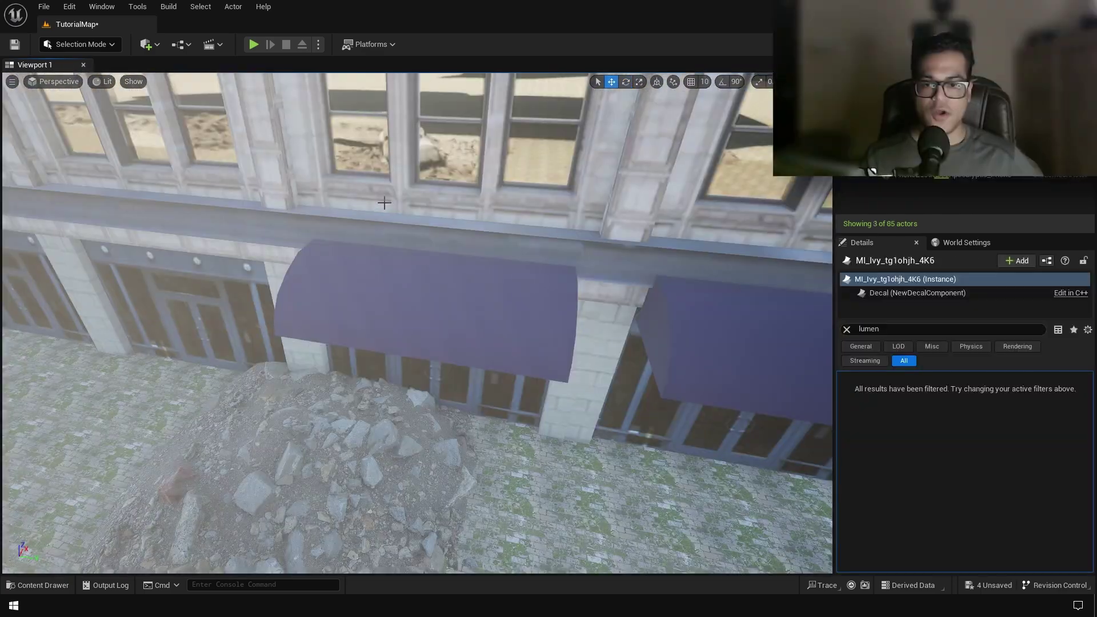
# - Place the MI_Mud_Stain decal from the Decals folder onto the first blue awning
pyautogui.hotkey('ctrl', 'space')
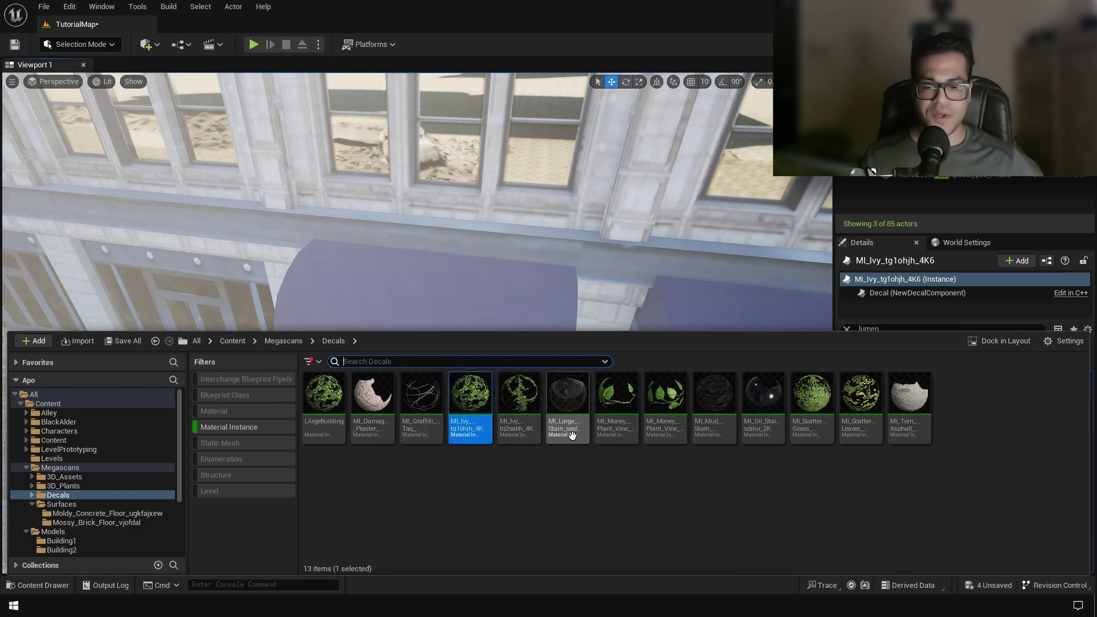
pyautogui.moveTo(697, 374); pyautogui.dragTo(505, 291)
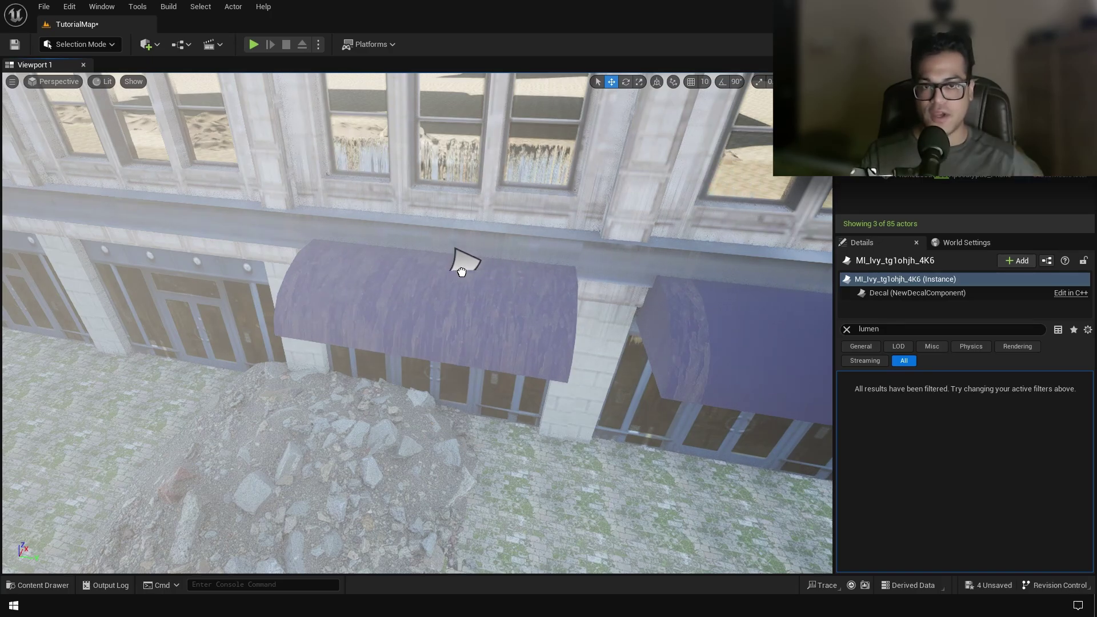
pyautogui.moveTo(461, 271); pyautogui.dragTo(461, 272)
pyautogui.moveTo(462, 271); pyautogui.dragTo(483, 291, button='right')
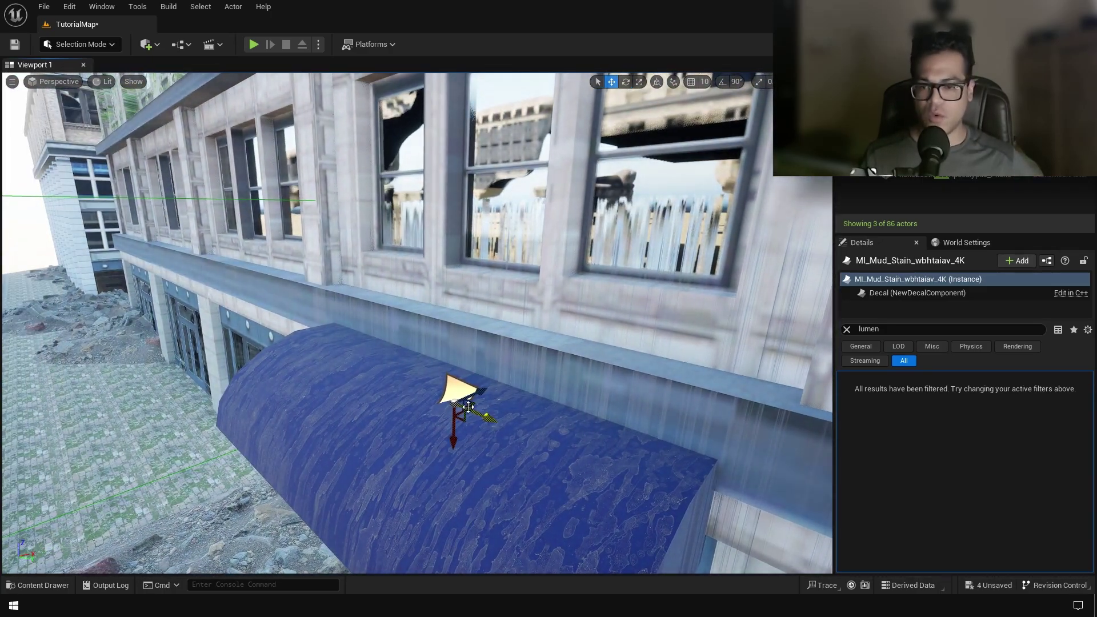
pyautogui.moveTo(468, 406); pyautogui.dragTo(415, 374, button='right')
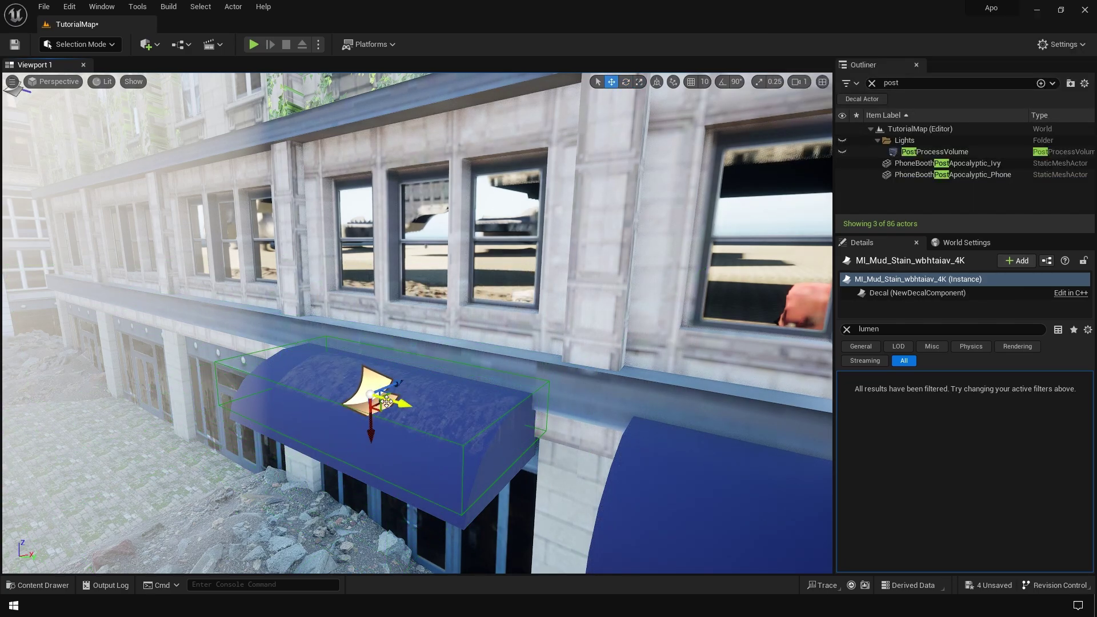
# - Duplicate the mud stain decal and position the copy across the second awning
pyautogui.press('w')
pyautogui.moveTo(416, 374); pyautogui.dragTo(400, 366, button='right')
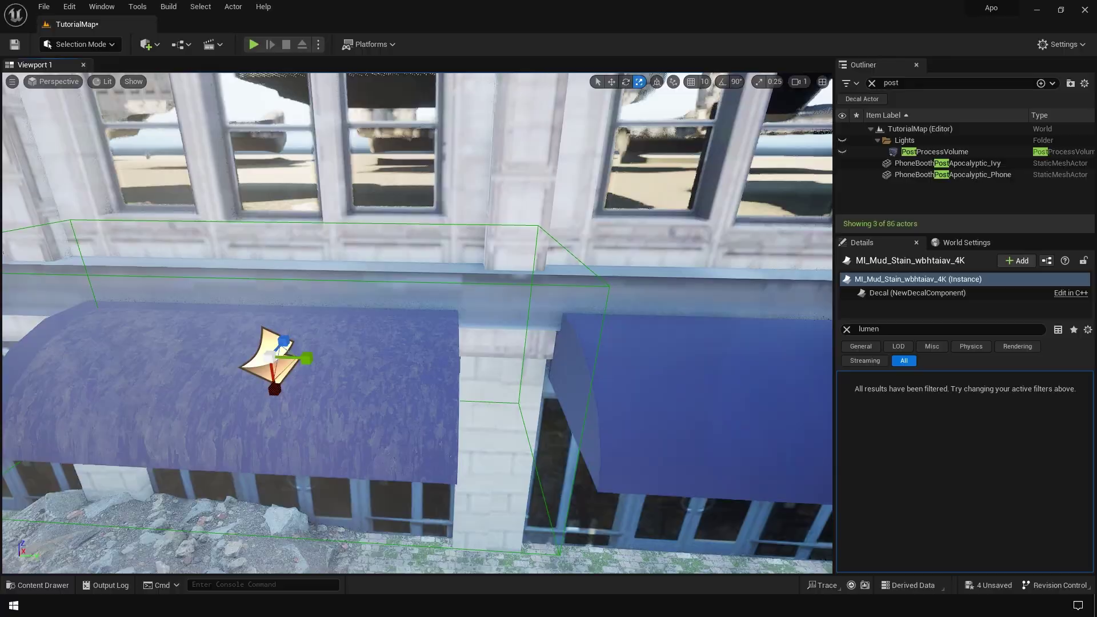
pyautogui.keyDown('alt'); pyautogui.moveTo(285, 360); pyautogui.dragTo(568, 355); pyautogui.keyUp('alt')
pyautogui.moveTo(568, 355); pyautogui.dragTo(526, 365, button='right')
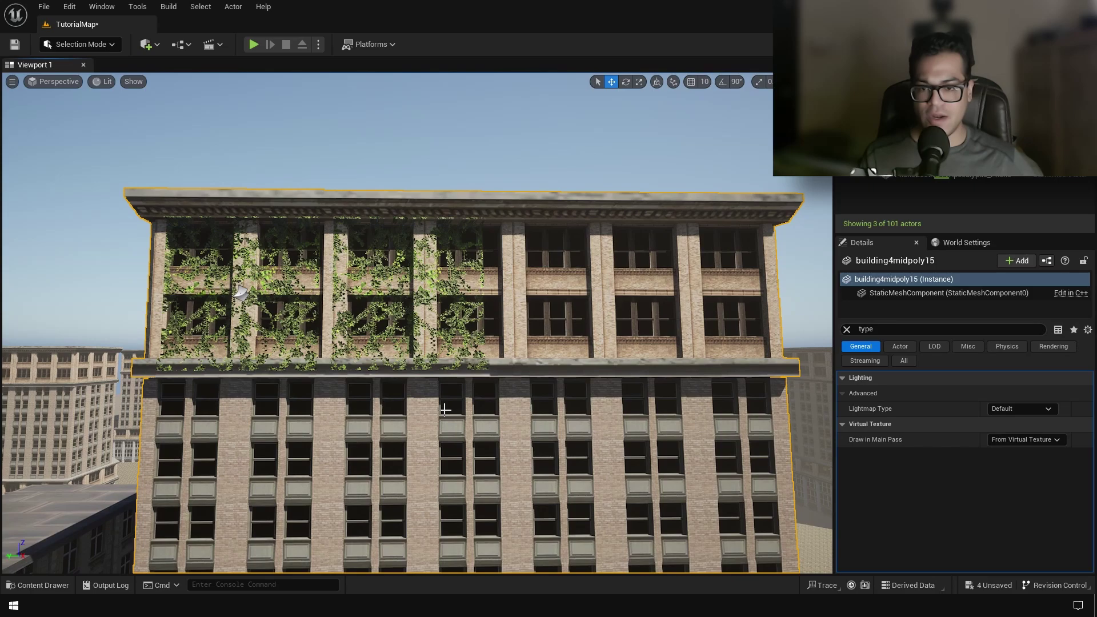
# - Add another ivy decal to the tall building and copy it to a new spot on the wall
pyautogui.click(278, 303)
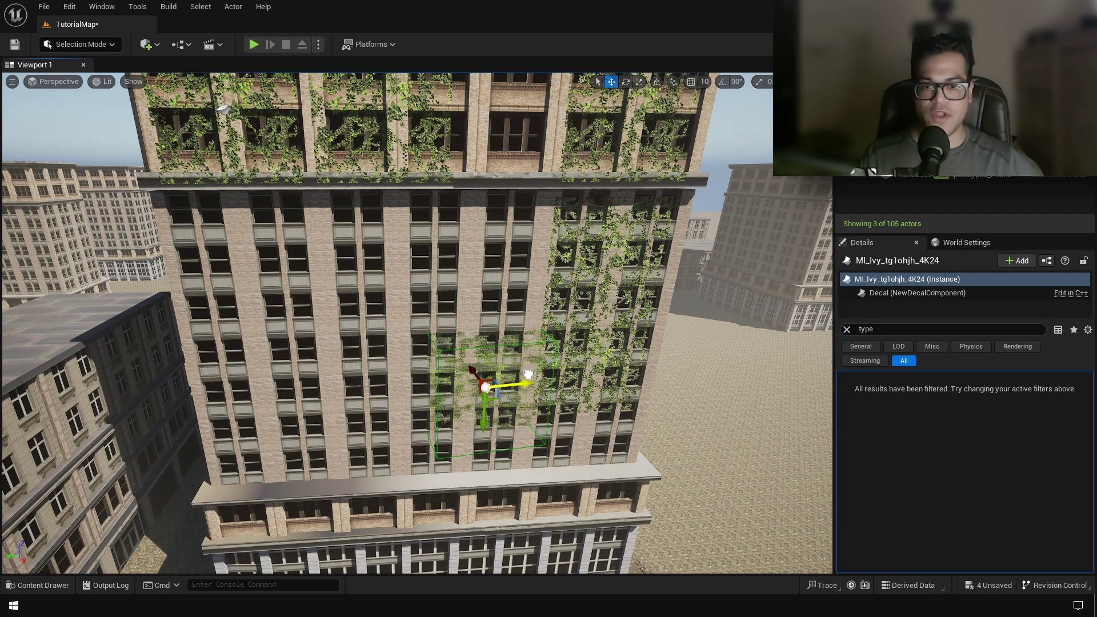
pyautogui.moveTo(548, 434); pyautogui.dragTo(419, 300)
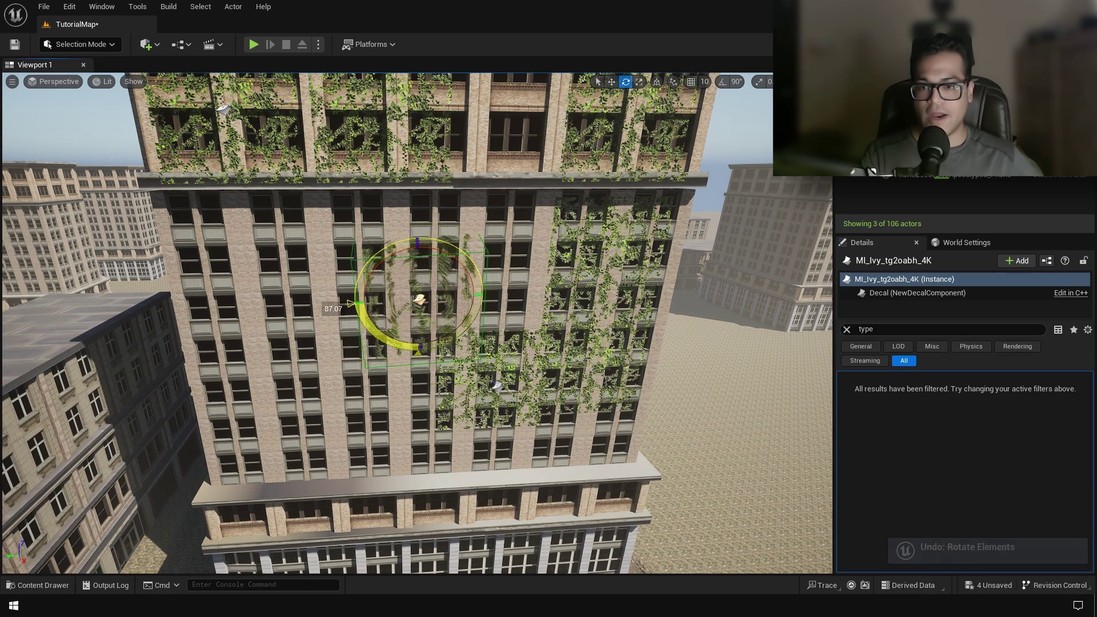
pyautogui.press('f')
pyautogui.press('e')
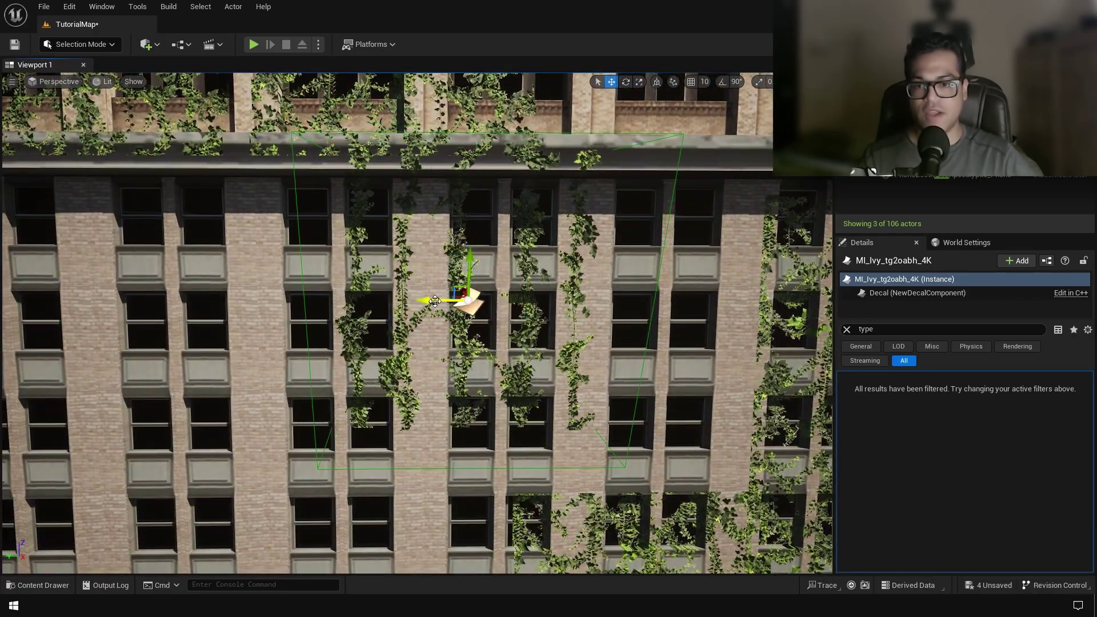
pyautogui.keyDown('alt'); pyautogui.moveTo(360, 299); pyautogui.dragTo(372, 309); pyautogui.keyUp('alt')
pyautogui.scroll(-5, 371, 309)
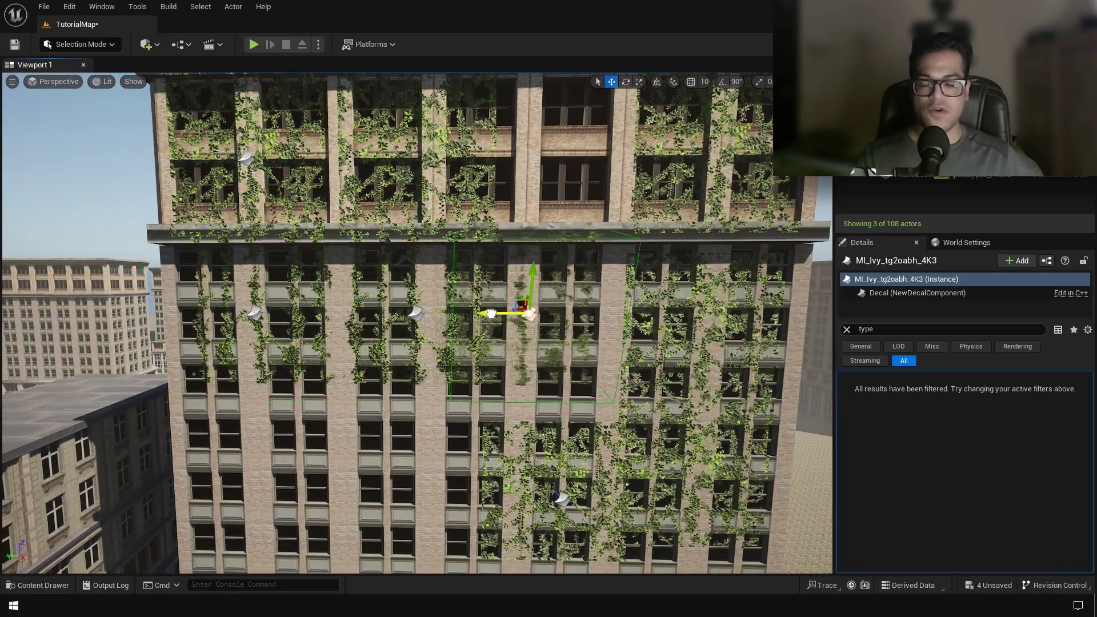
pyautogui.moveTo(417, 320); pyautogui.dragTo(474, 289, button='right')
# - Copy ivy decals leftward across the lower building's facade
pyautogui.click(434, 260)
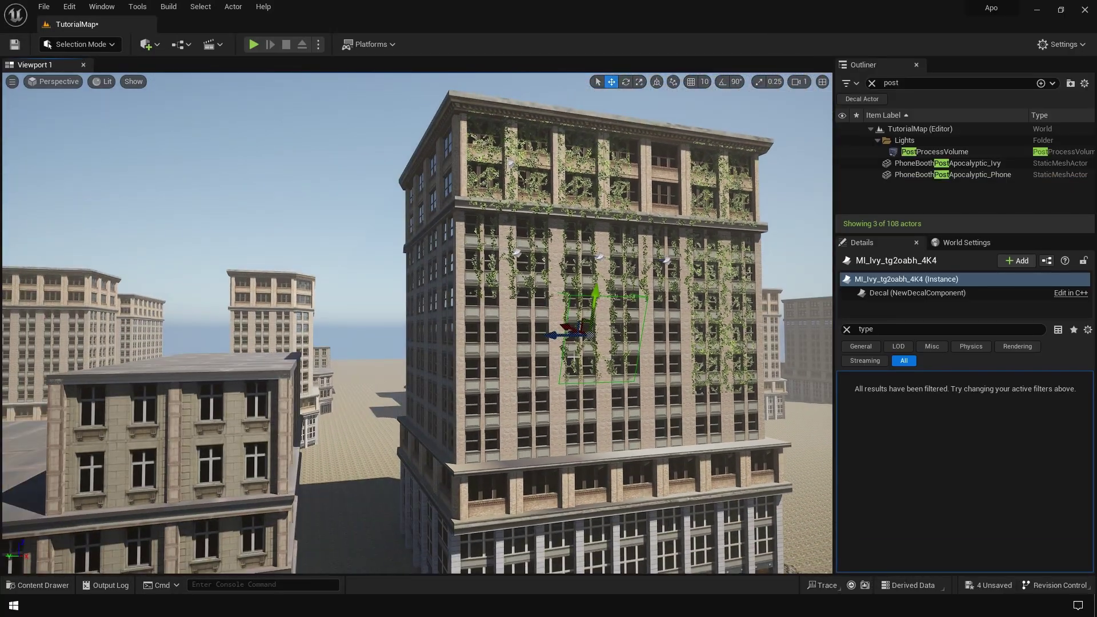
pyautogui.moveTo(233, 297); pyautogui.dragTo(460, 309, button='right')
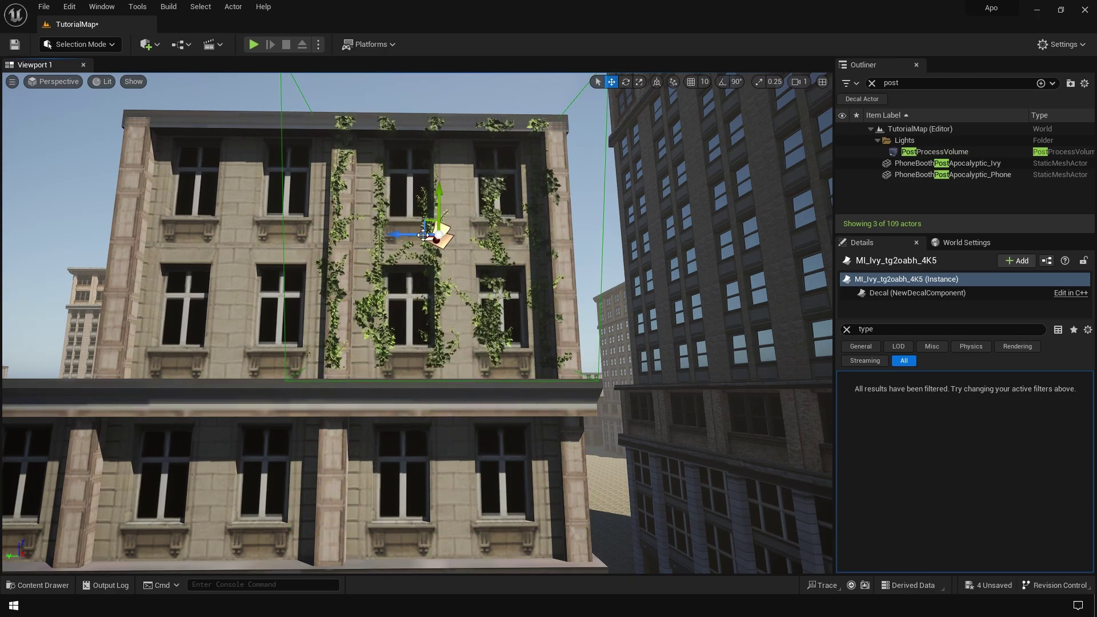
pyautogui.keyDown('alt'); pyautogui.moveTo(428, 198); pyautogui.dragTo(205, 204); pyautogui.keyUp('alt')
pyautogui.scroll(-3, 298, 238)
pyautogui.hotkey('ctrl', 'd')
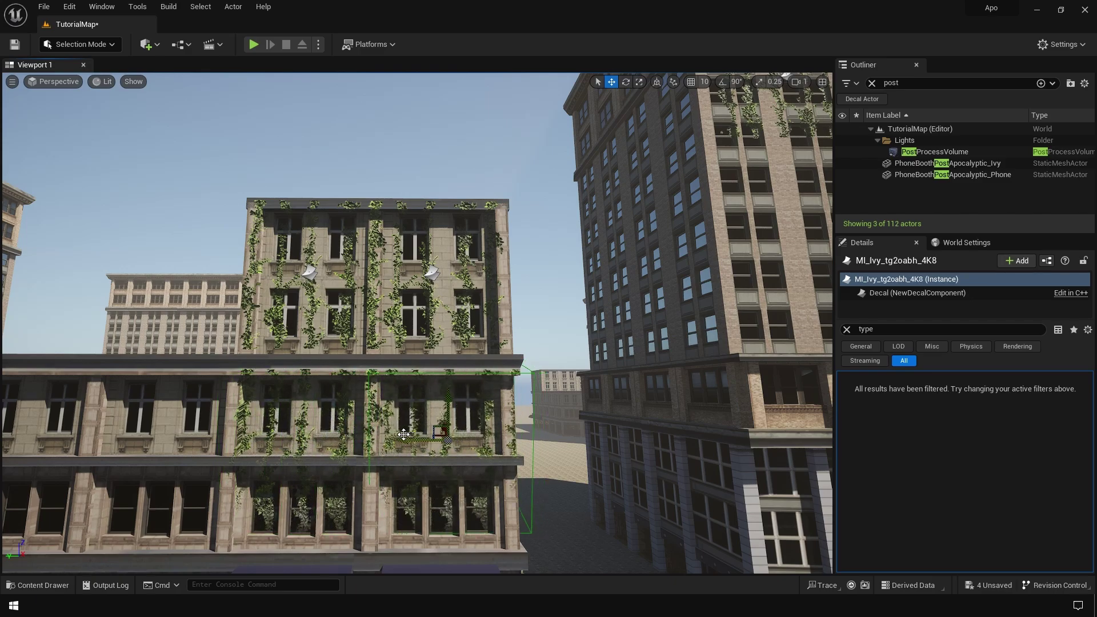
pyautogui.moveTo(108, 442); pyautogui.dragTo(207, 422, button='right')
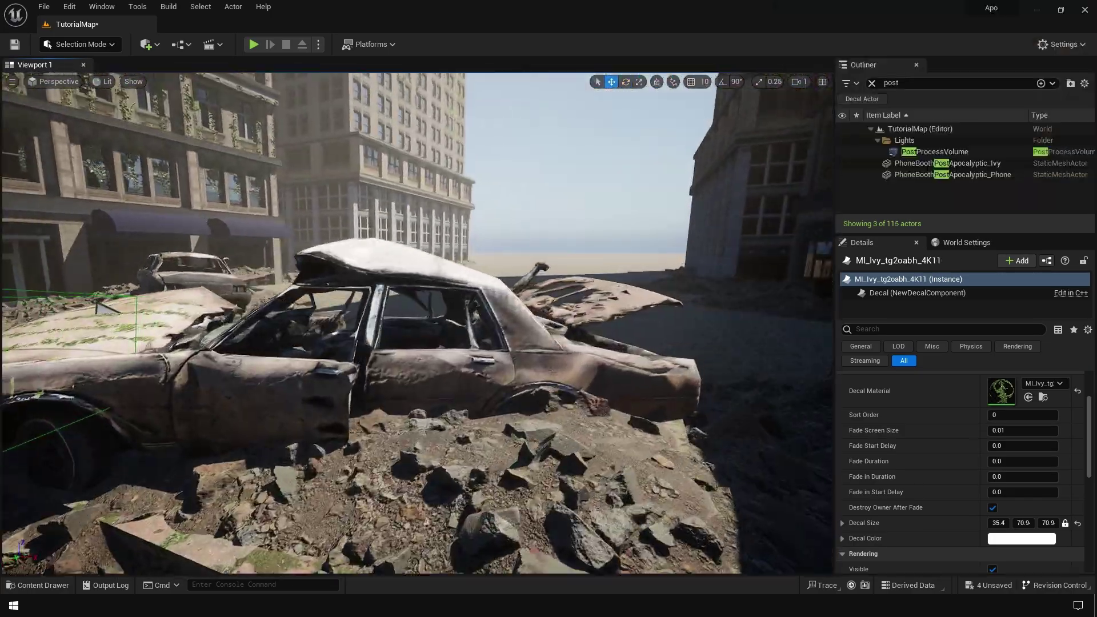
# - Shrink a new ivy decal to fit the wrecked car and place a copy on its bonnet
pyautogui.scroll(2, 172, 354)
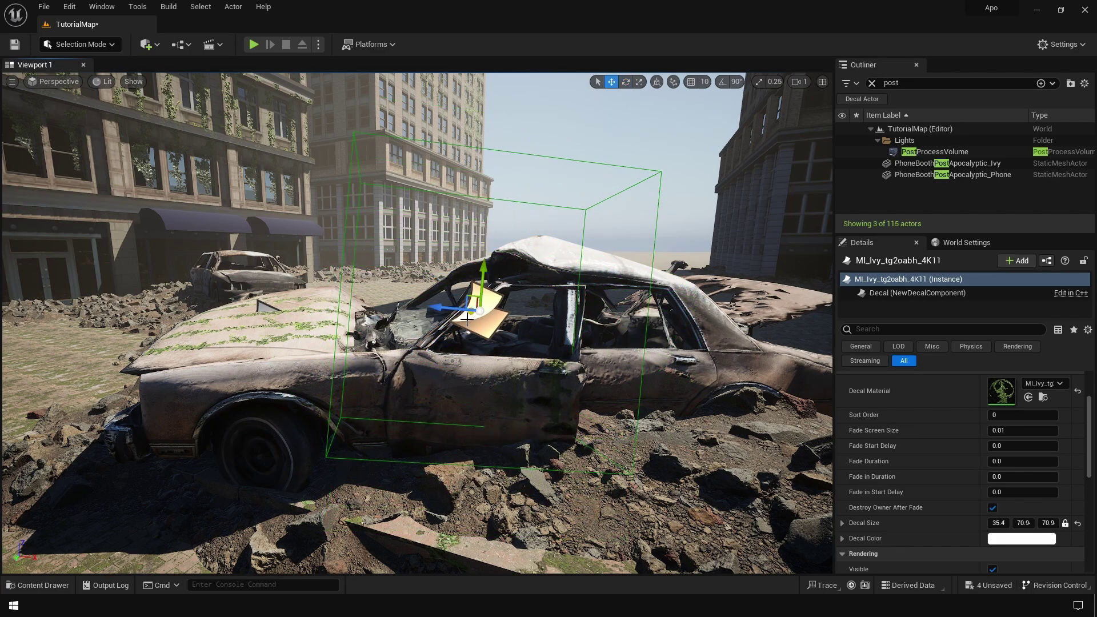
pyautogui.moveTo(344, 407); pyautogui.dragTo(344, 407, button='right')
pyautogui.hotkey('ctrl', 'space')
pyautogui.moveTo(657, 261); pyautogui.dragTo(648, 293)
pyautogui.moveTo(648, 293); pyautogui.dragTo(648, 294, button='right')
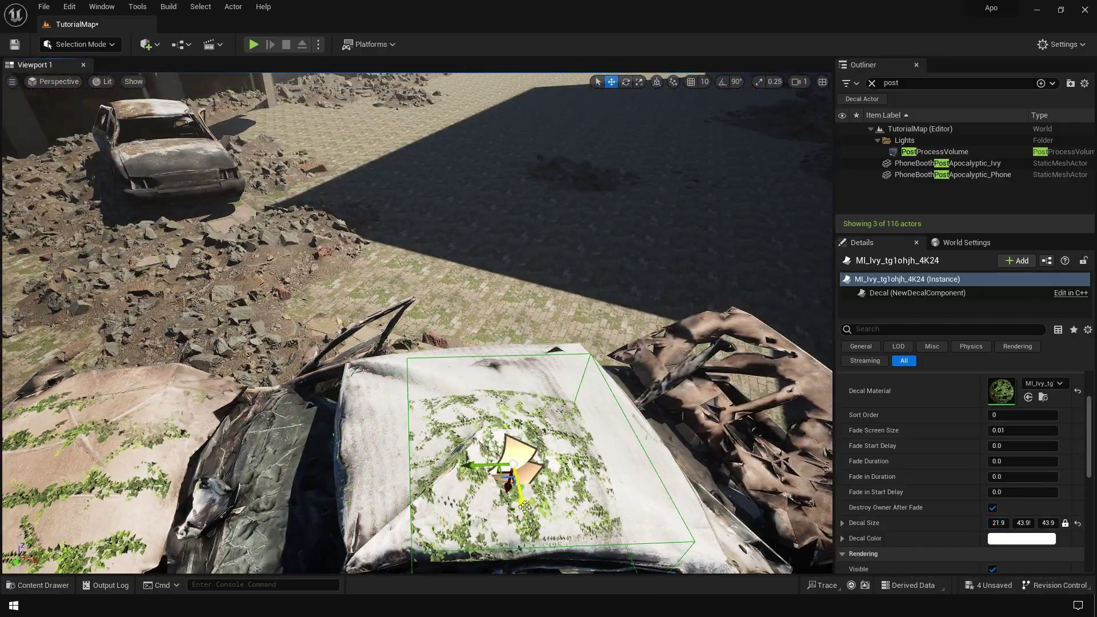
pyautogui.hotkey('ctrl', 'd')
pyautogui.moveTo(502, 318); pyautogui.dragTo(502, 318, button='right')
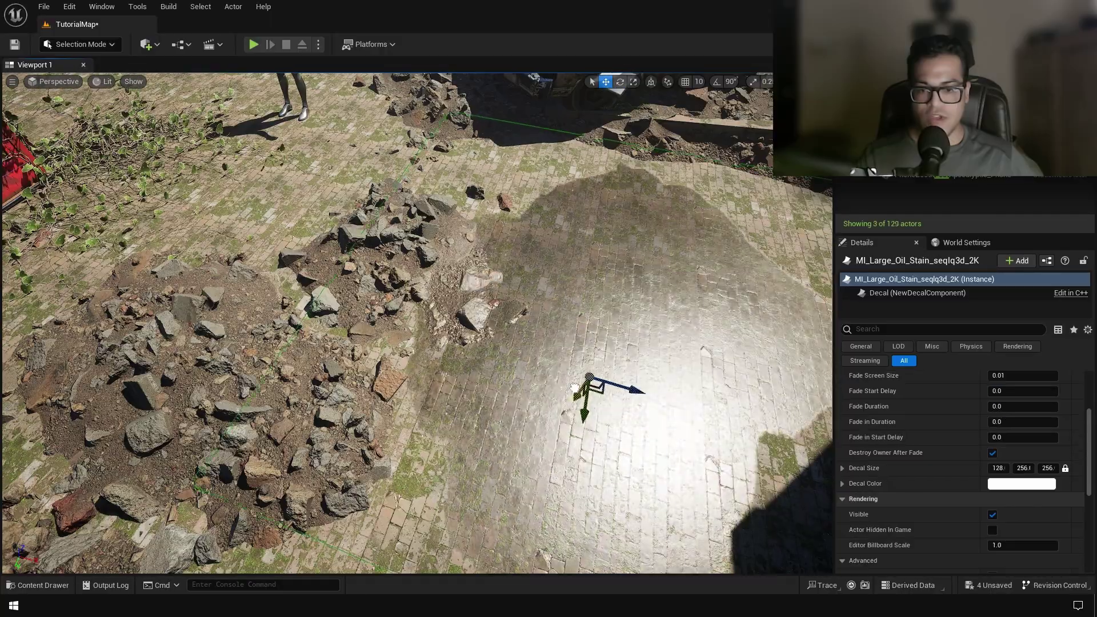
# - Duplicate and rotate the oil-stain decal by the street puddle
pyautogui.moveTo(381, 423); pyautogui.dragTo(381, 423, button='right')
pyautogui.moveTo(453, 454); pyautogui.dragTo(628, 321, button='right')
pyautogui.hotkey('ctrl', 'd')
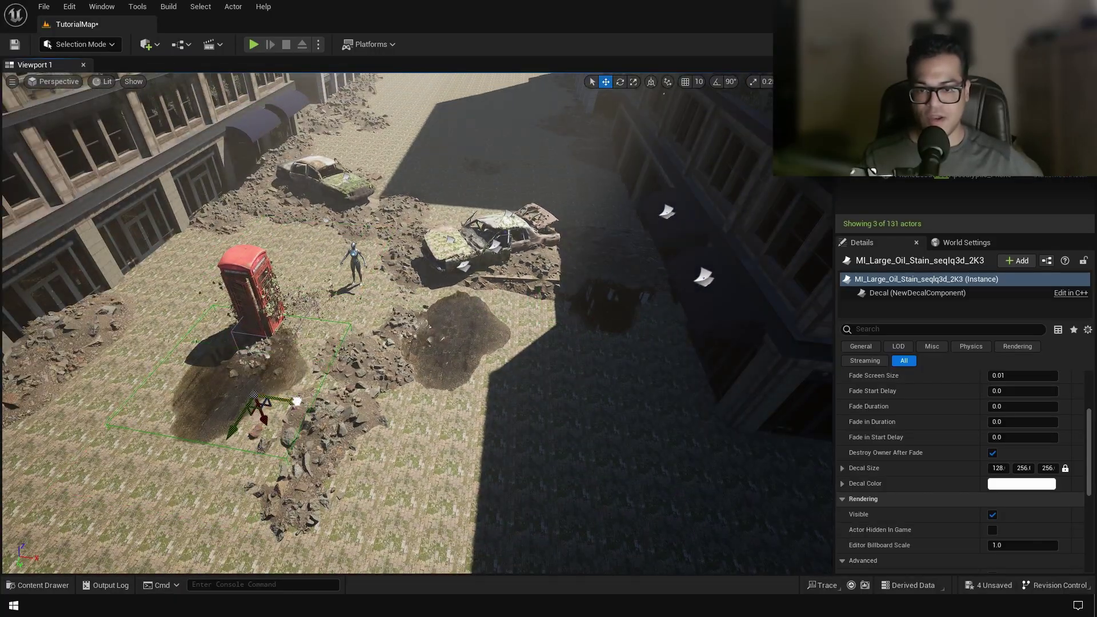
pyautogui.press('e')
pyautogui.moveTo(297, 402); pyautogui.dragTo(343, 366, button='right')
# - Drop two more oil-stain decals onto the foreground floor and the street
pyautogui.hotkey('ctrl', 'space')
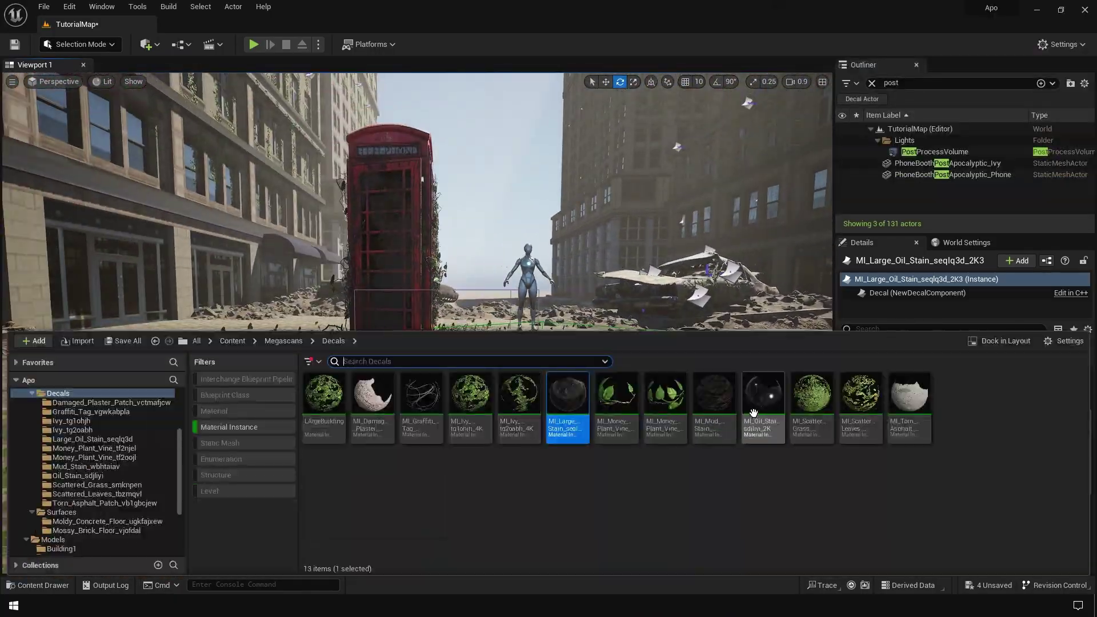
pyautogui.moveTo(753, 413); pyautogui.dragTo(307, 393)
pyautogui.moveTo(324, 454); pyautogui.dragTo(175, 388)
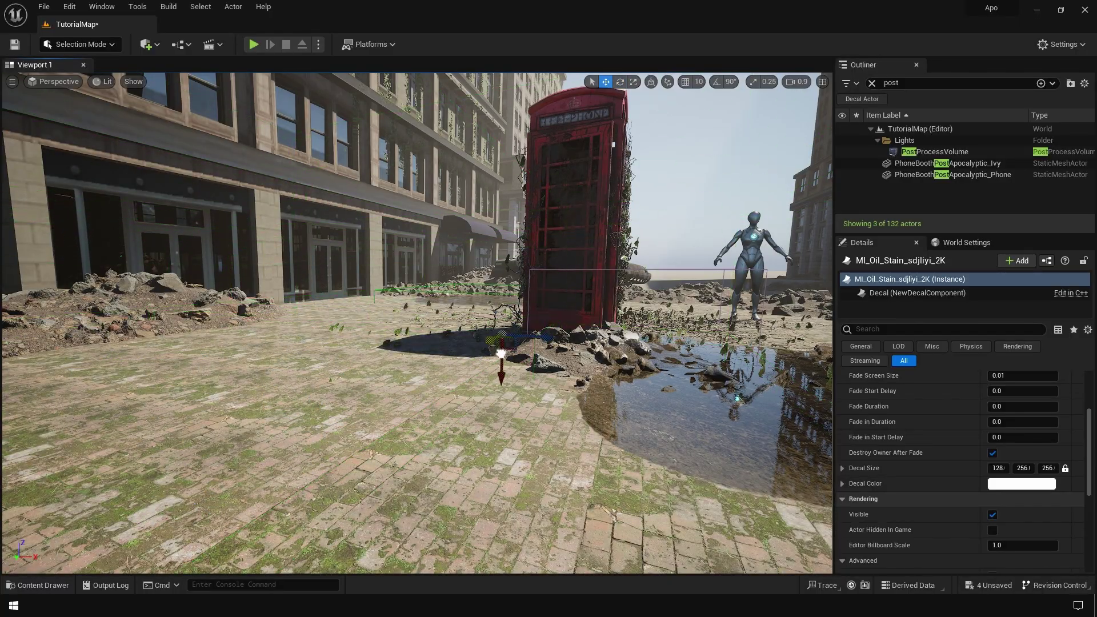
pyautogui.moveTo(213, 471); pyautogui.dragTo(434, 466, button='right')
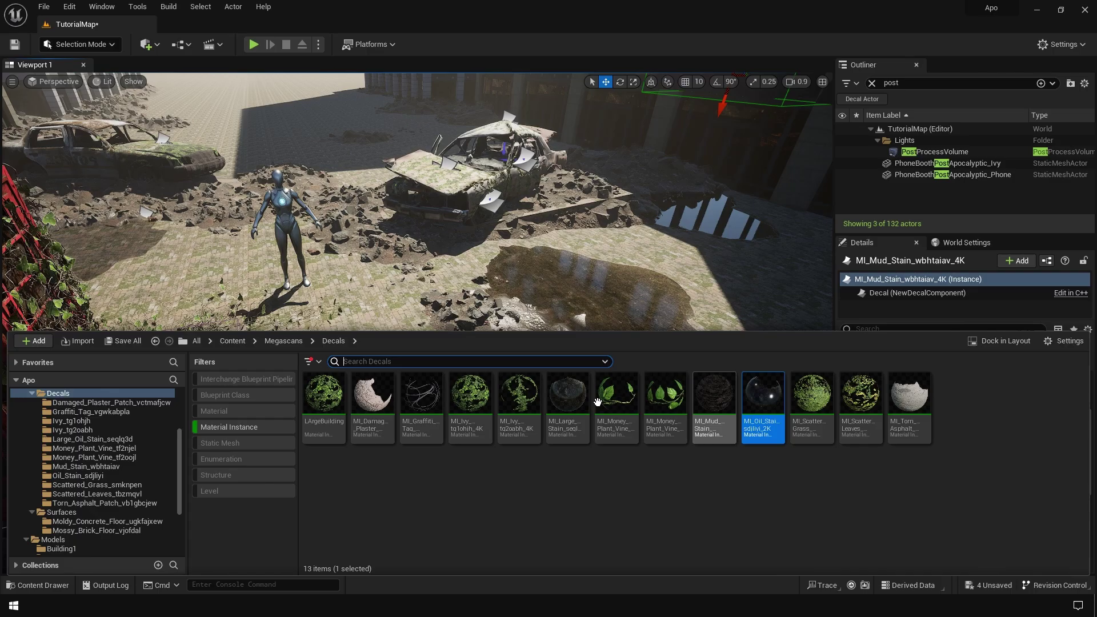
pyautogui.moveTo(766, 404); pyautogui.dragTo(371, 354)
# - Slide the mud-stain decal along the building wall and raise it above the window
pyautogui.press('e')
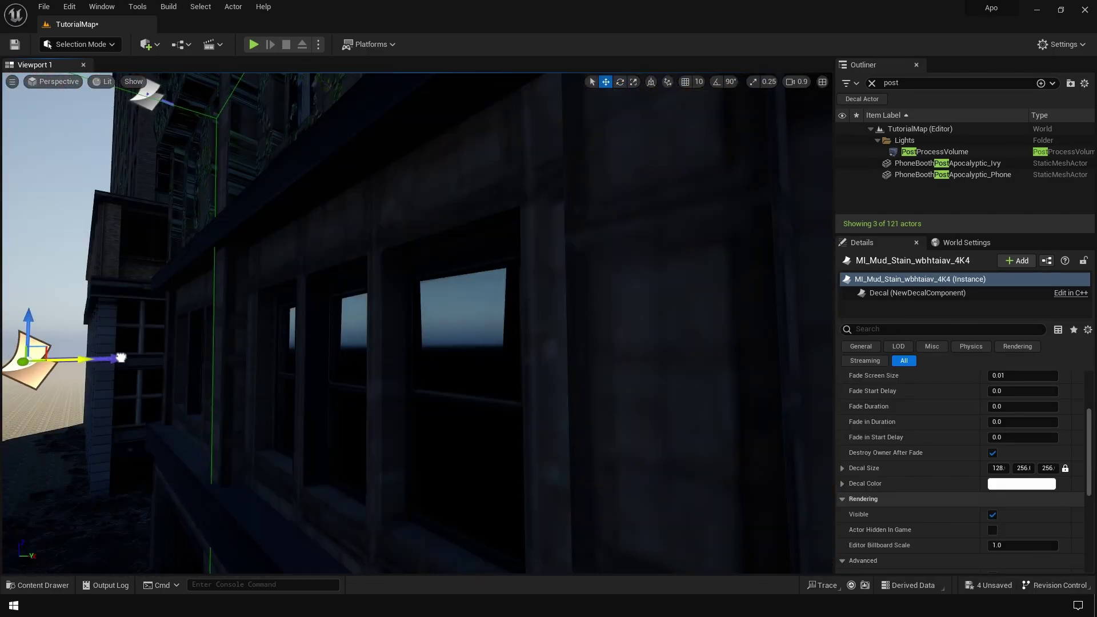
pyautogui.moveTo(121, 357); pyautogui.dragTo(204, 357)
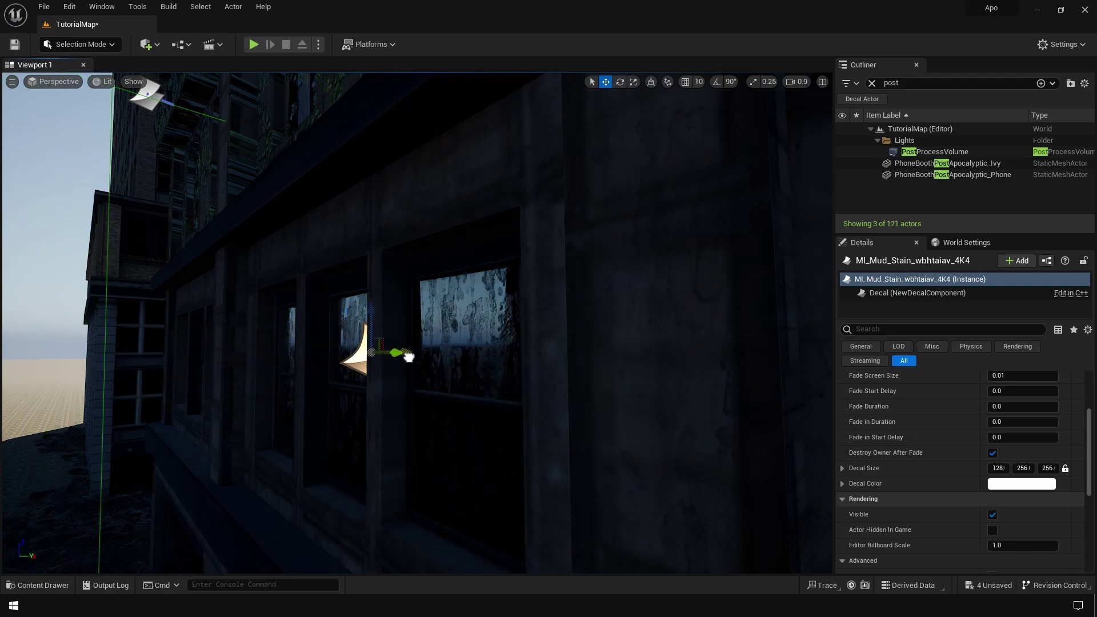
pyautogui.moveTo(362, 361); pyautogui.dragTo(416, 219)
pyautogui.moveTo(418, 327); pyautogui.dragTo(326, 296, button='right')
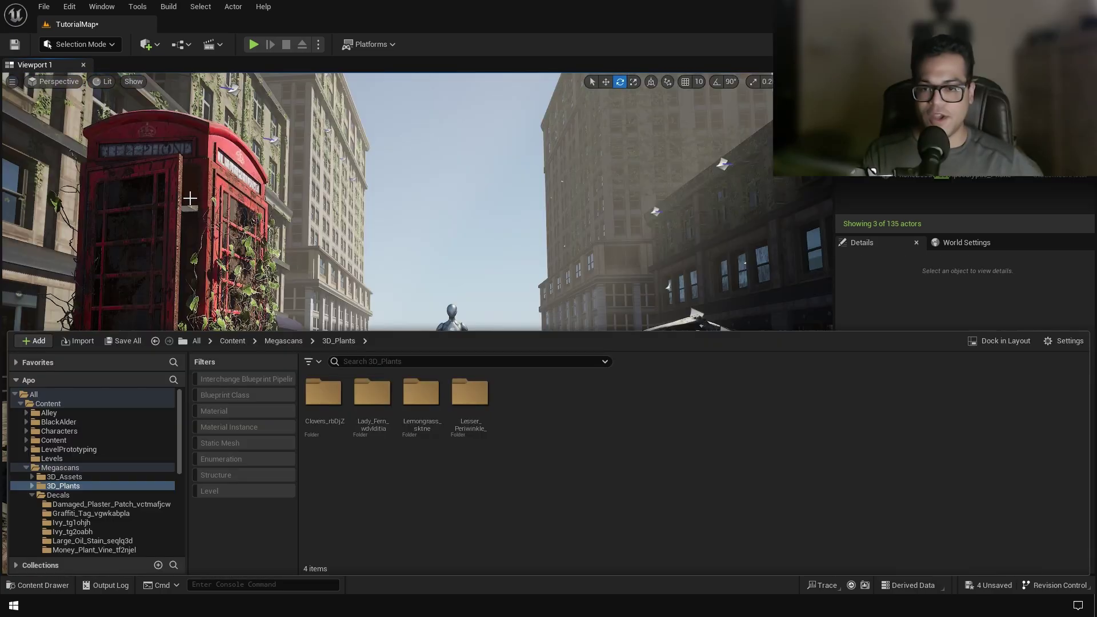
# - In Foliage Mode, add three Lady_Fern meshes as foliage types
pyautogui.click(105, 46)
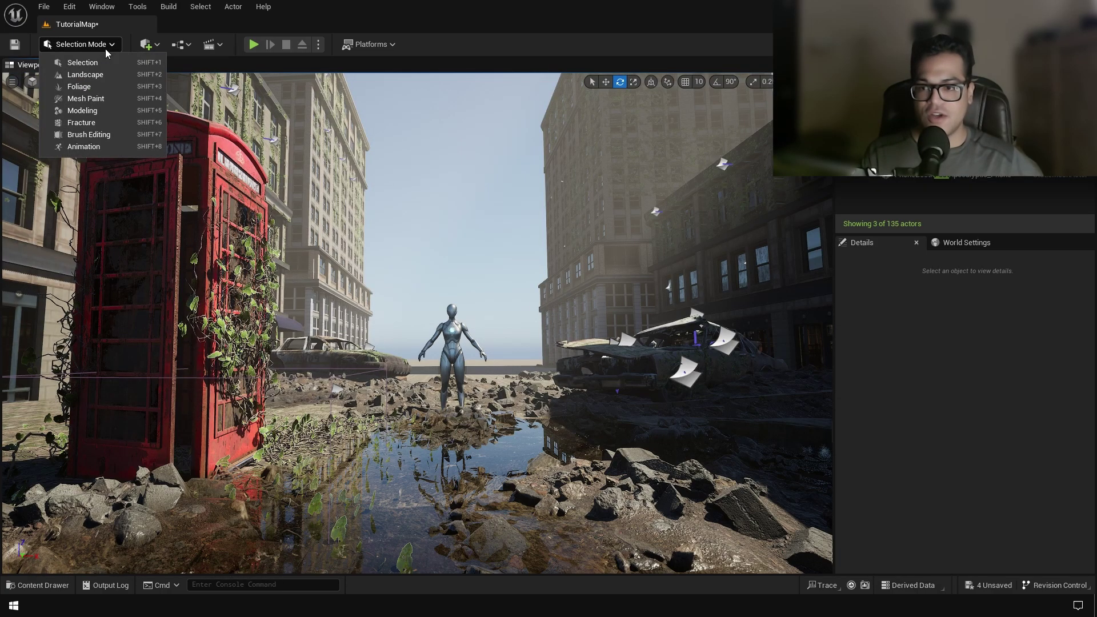
pyautogui.click(103, 89)
pyautogui.click(73, 243)
pyautogui.hotkey('ctrl', 'space')
pyautogui.click(422, 395)
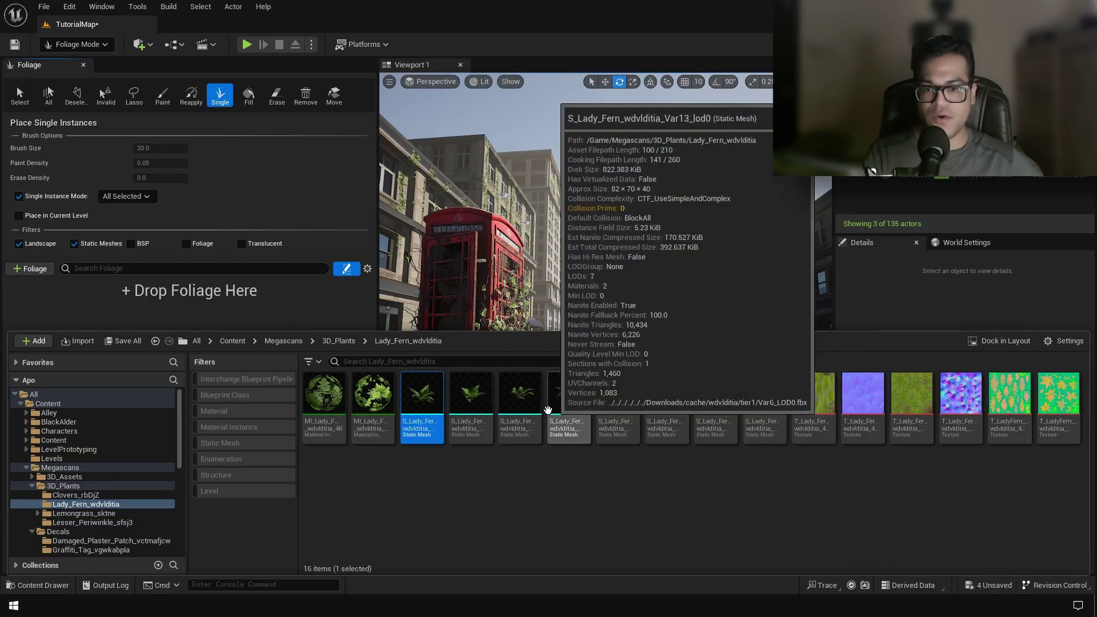
pyautogui.keyDown('ctrl'); pyautogui.click(519, 395); pyautogui.keyUp('ctrl')
pyautogui.keyDown('ctrl'); pyautogui.click(618, 394); pyautogui.keyUp('ctrl')
pyautogui.moveTo(617, 394); pyautogui.dragTo(270, 319)
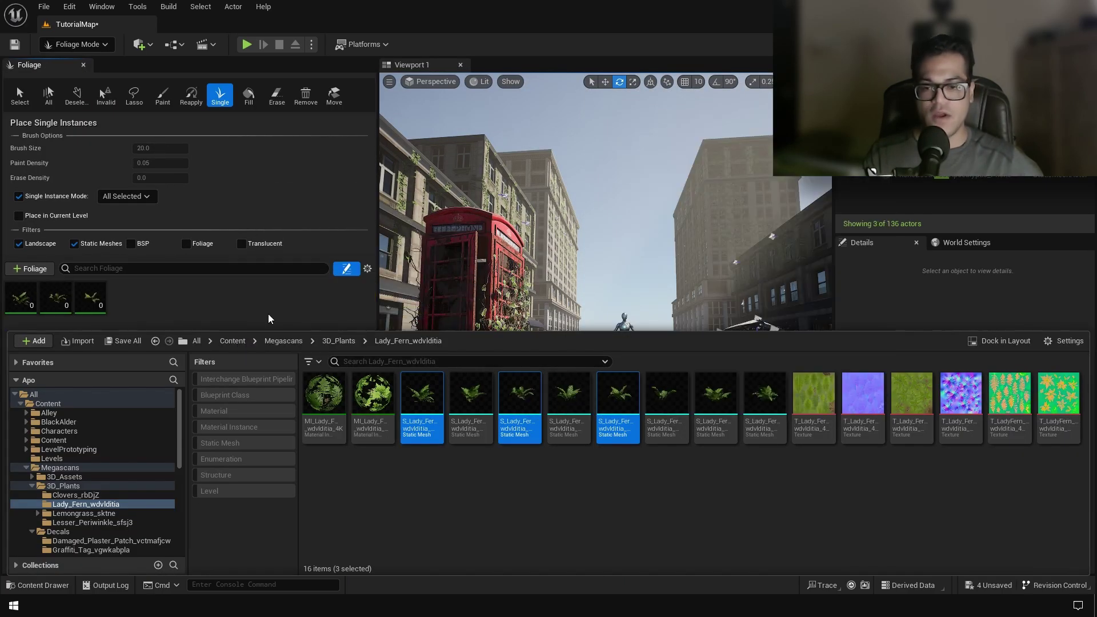
# - Paint ferns and grass across the ground around the phone booth
pyautogui.click(20, 297)
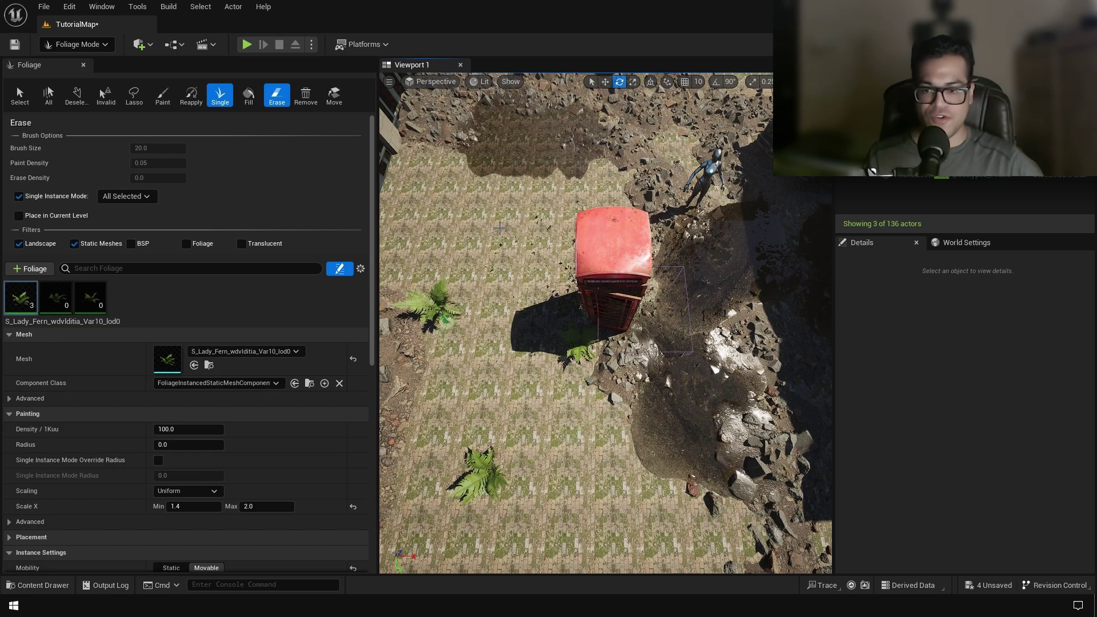
pyautogui.moveTo(765, 227)
pyautogui.mouseDown(button='right')
pyautogui.moveTo(743, 189)
pyautogui.moveTo(765, 227)
pyautogui.mouseUp(button='right')
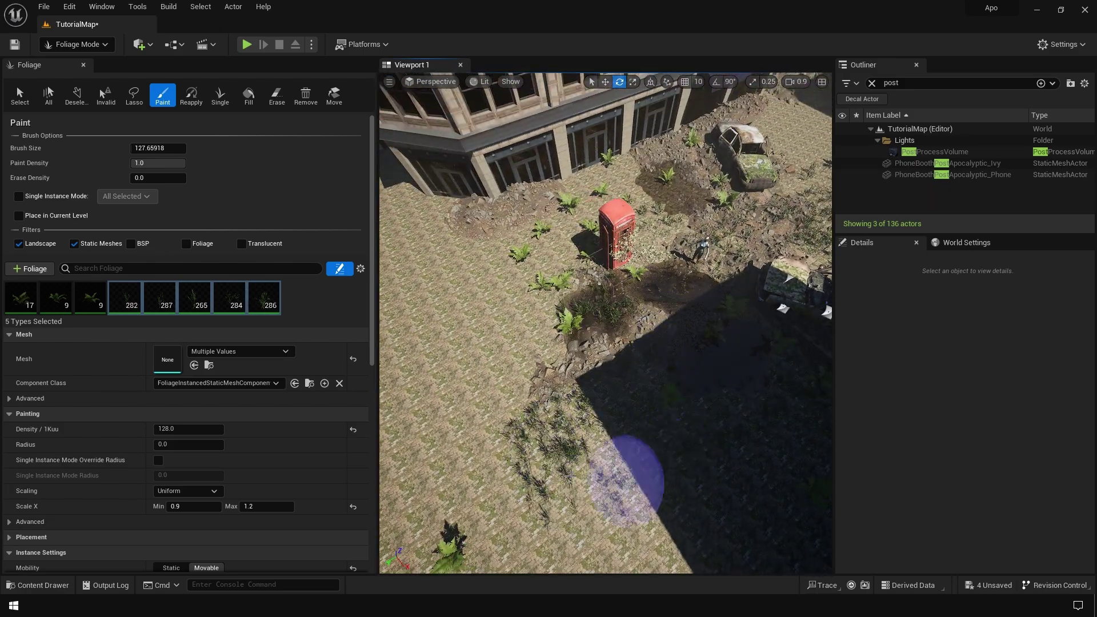
pyautogui.moveTo(627, 480)
pyautogui.mouseDown()
pyautogui.moveTo(534, 334)
pyautogui.moveTo(465, 352)
pyautogui.moveTo(409, 411)
pyautogui.moveTo(375, 328)
pyautogui.moveTo(569, 218)
pyautogui.mouseUp()
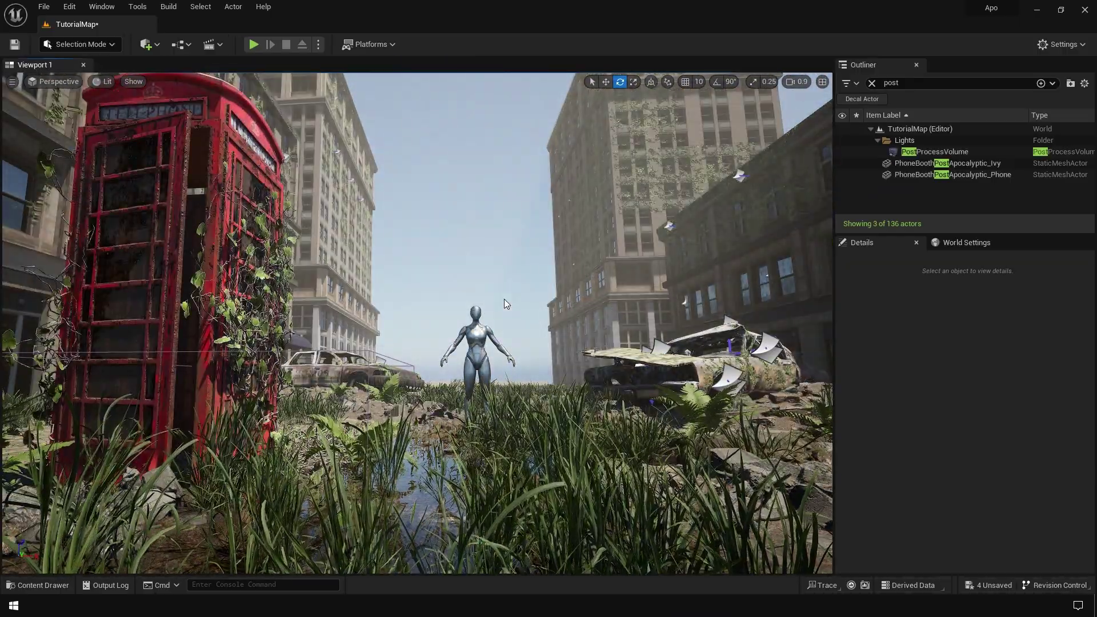
# - Find the sky atmosphere in the Outliner and lower its Rayleigh Scattering Scale
pyautogui.doubleClick(891, 83)
pyautogui.write('sky')
pyautogui.click(929, 152)
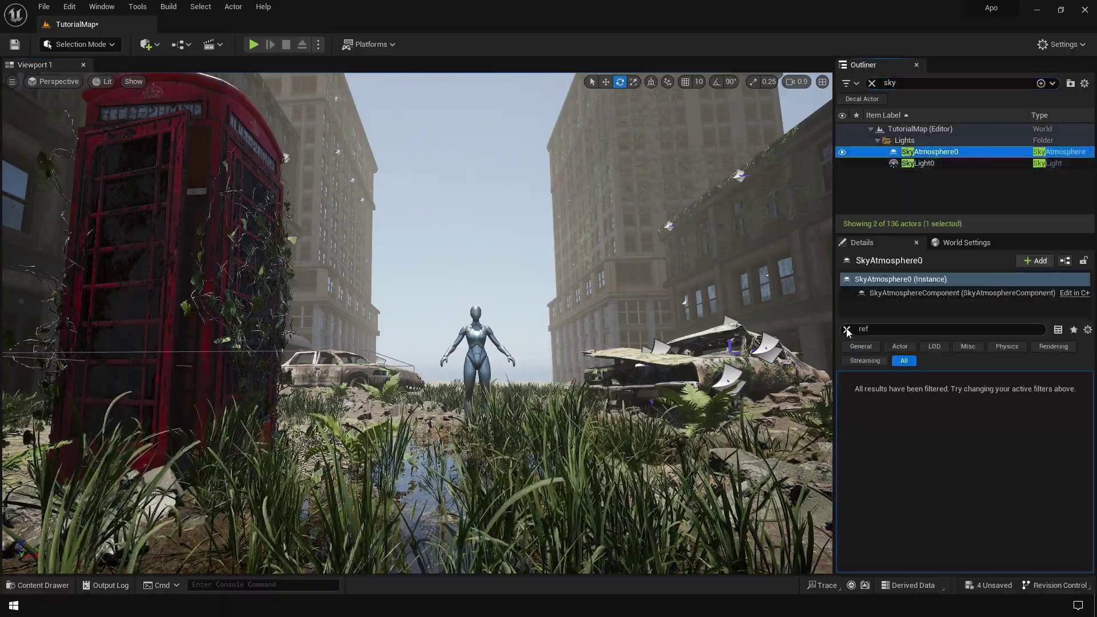
pyautogui.scroll(-3, 965, 468)
pyautogui.moveTo(1023, 538); pyautogui.dragTo(1006, 539)
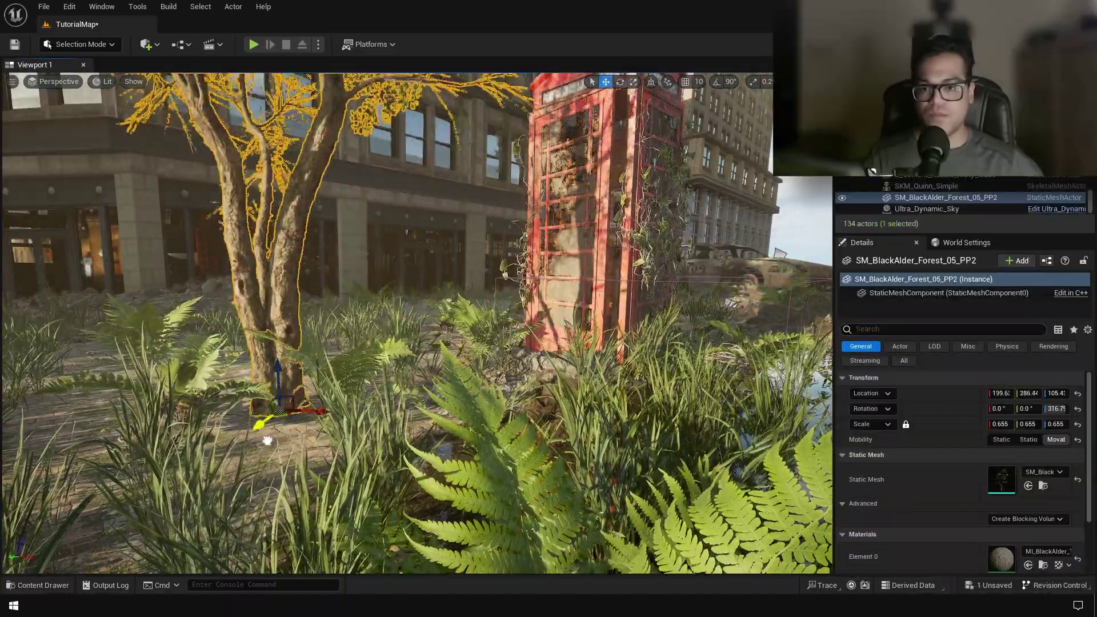
# - Copy the Black Alder tree near the phone booth and onto the street's right side
pyautogui.moveTo(266, 440); pyautogui.dragTo(320, 331, button='right')
pyautogui.moveTo(320, 332); pyautogui.dragTo(457, 189)
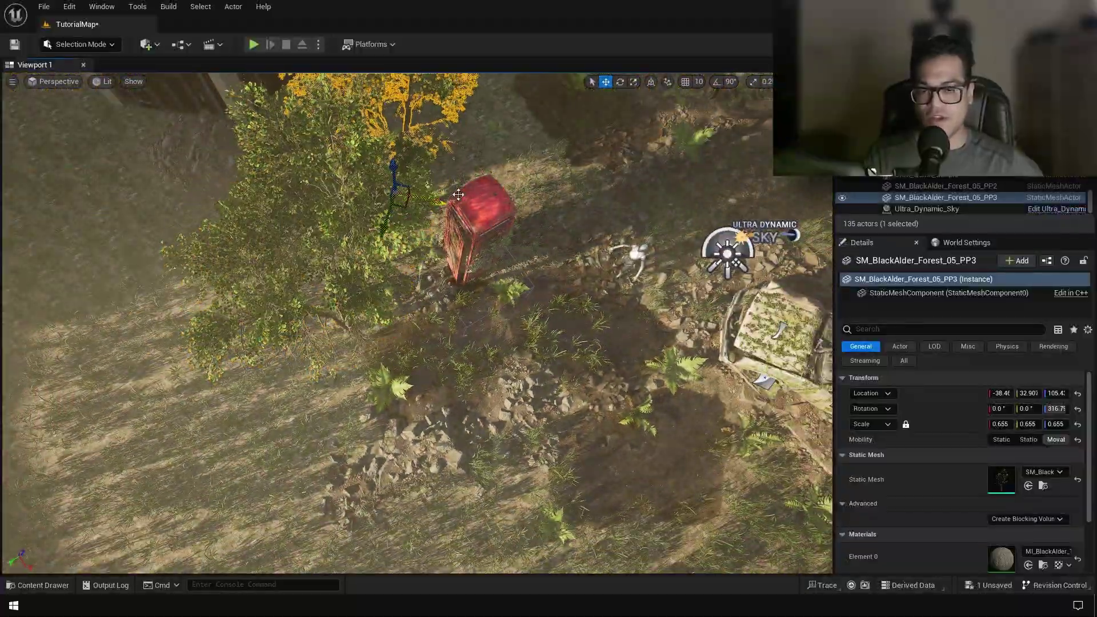
pyautogui.moveTo(457, 189); pyautogui.dragTo(457, 137, button='right')
pyautogui.keyDown('alt'); pyautogui.moveTo(360, 407); pyautogui.dragTo(717, 407); pyautogui.keyUp('alt')
pyautogui.moveTo(716, 407)
pyautogui.mouseDown(button='right')
pyautogui.moveTo(754, 407)
pyautogui.moveTo(717, 407)
pyautogui.mouseUp(button='right')
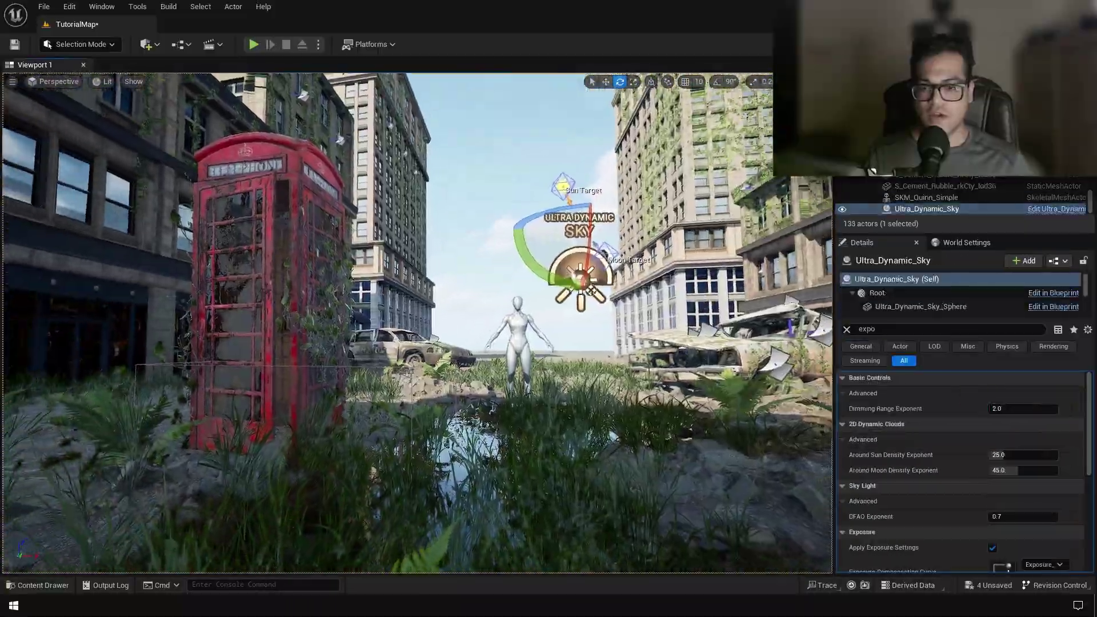
# - Clear the Ultra_Dynamic_Sky Details filter and drag Time Of Day to about 902
pyautogui.moveTo(426, 255); pyautogui.dragTo(427, 255, button='right')
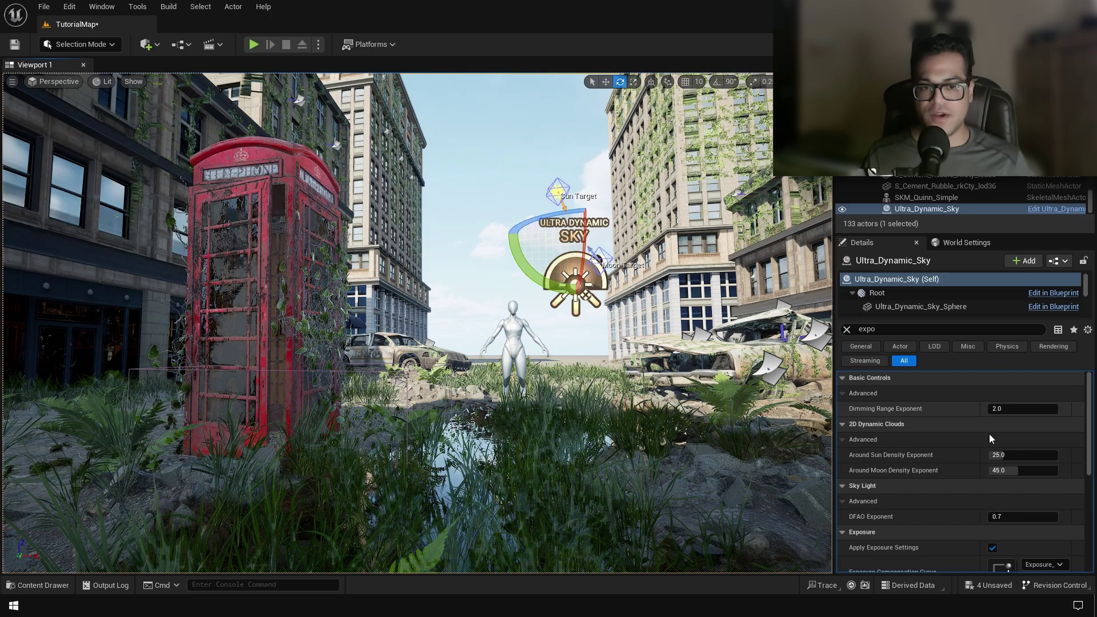
pyautogui.click(847, 331)
pyautogui.moveTo(1019, 470)
pyautogui.mouseDown()
pyautogui.moveTo(1042, 470)
pyautogui.moveTo(1018, 471)
pyautogui.mouseUp()
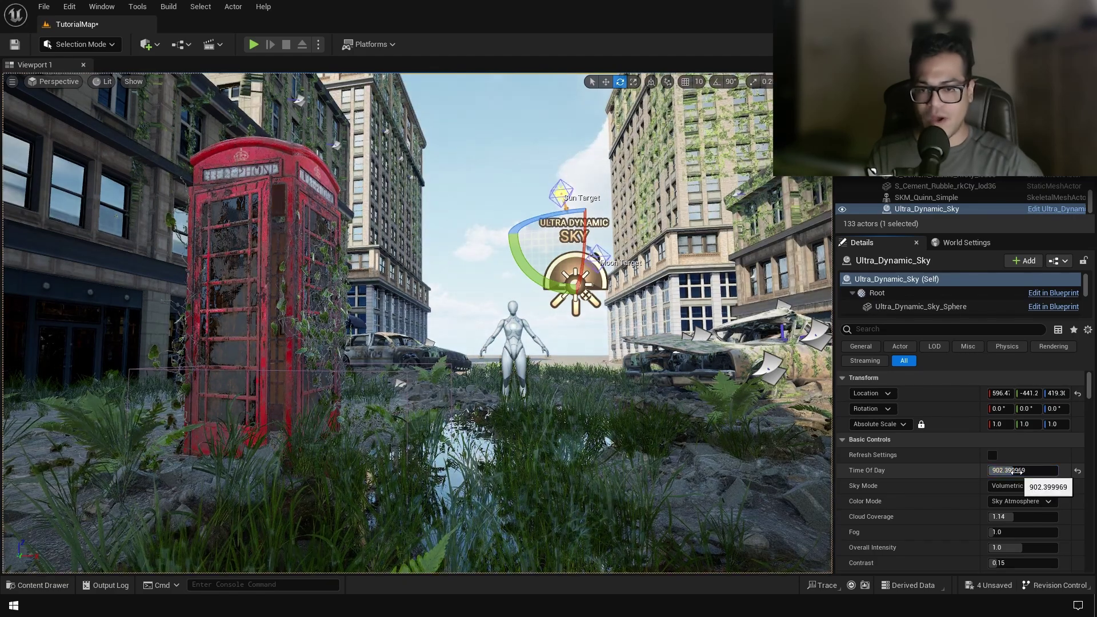